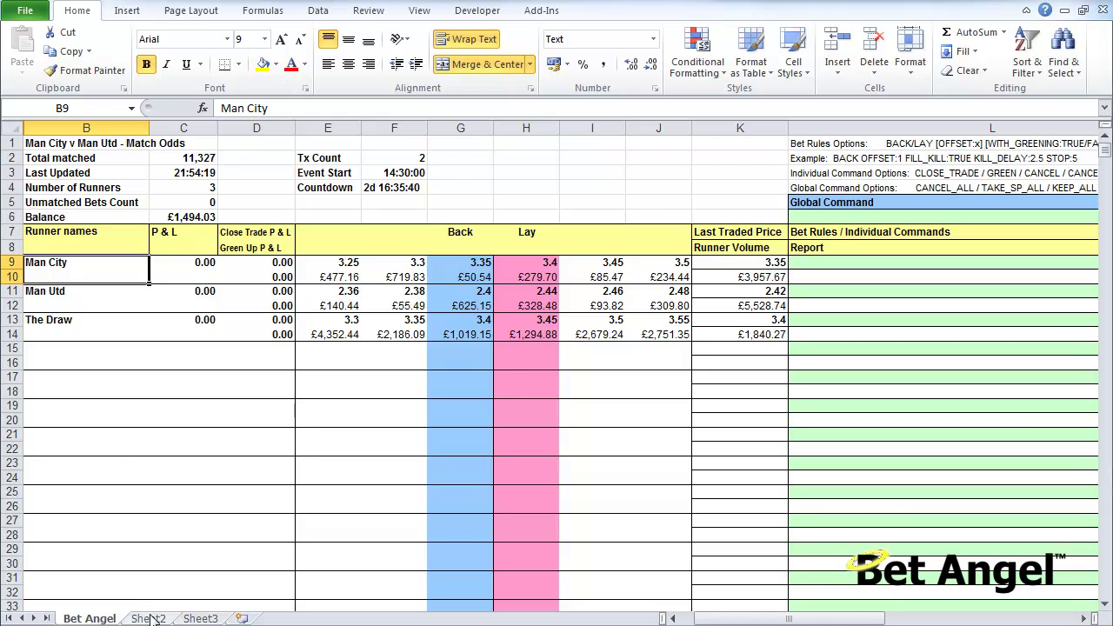
# Step: Rename the Sheet2 worksheet as "My spreadsheet"
pyautogui.click(150, 619)
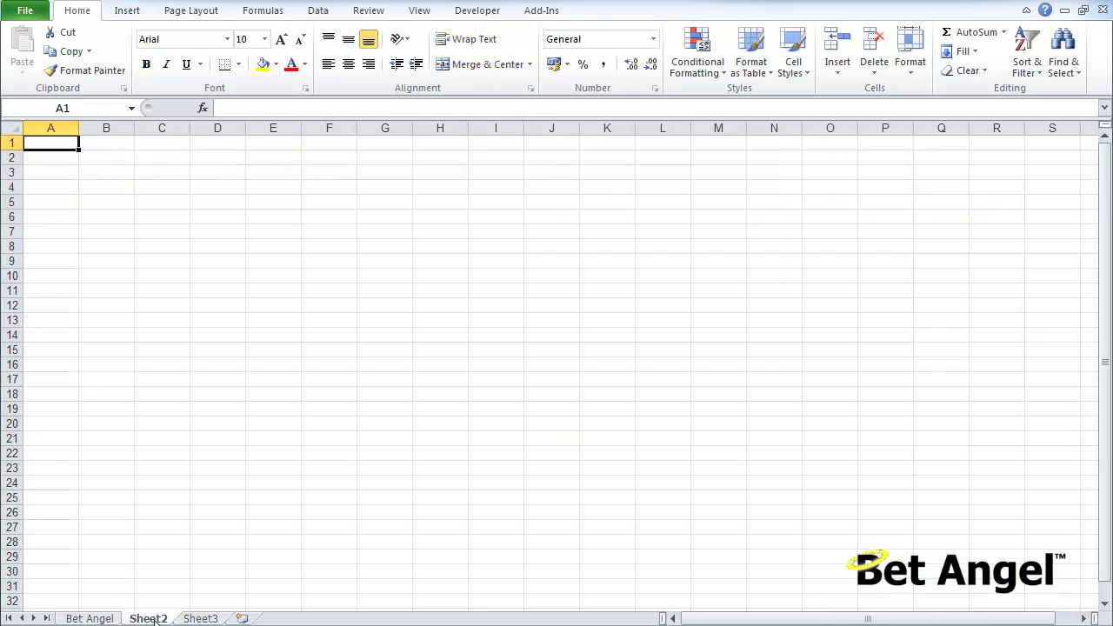
pyautogui.doubleClick(152, 619)
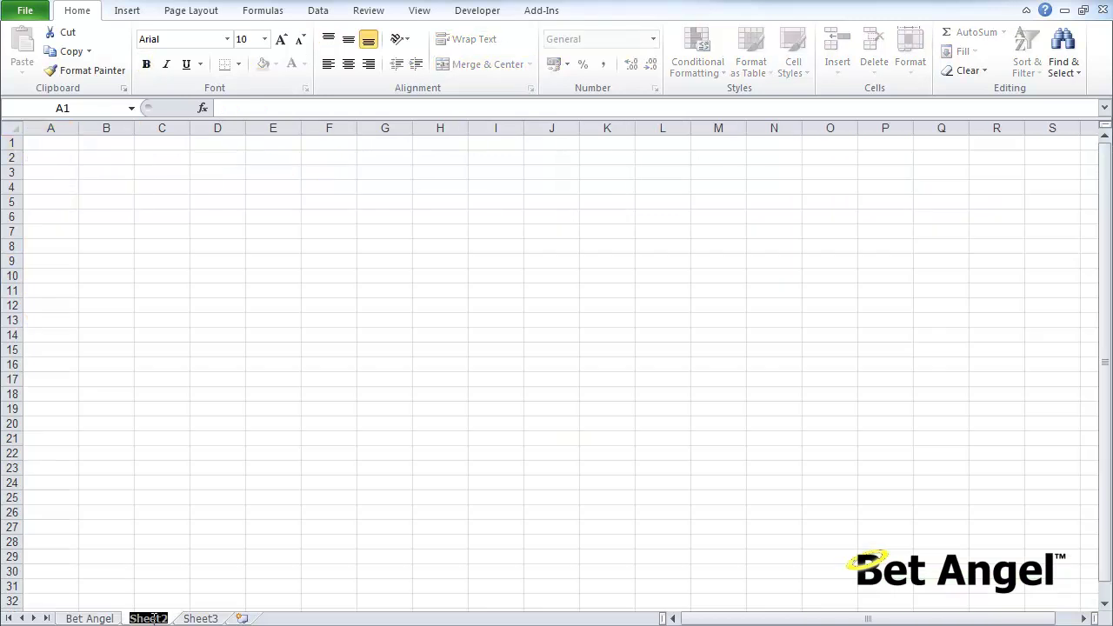
pyautogui.write('My spreads')
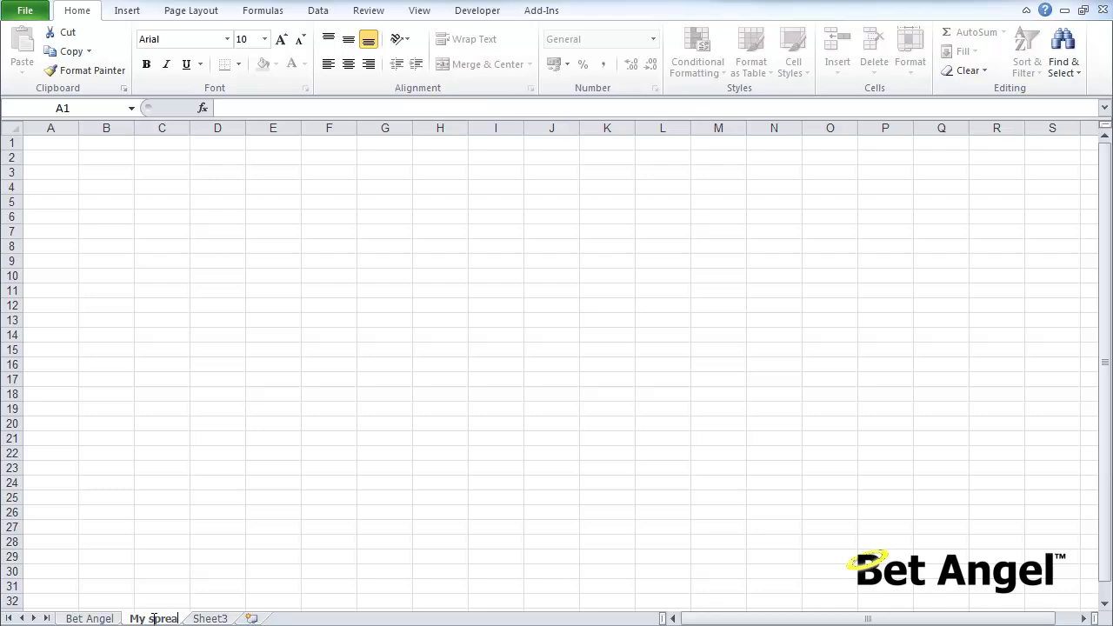
pyautogui.write('heet')
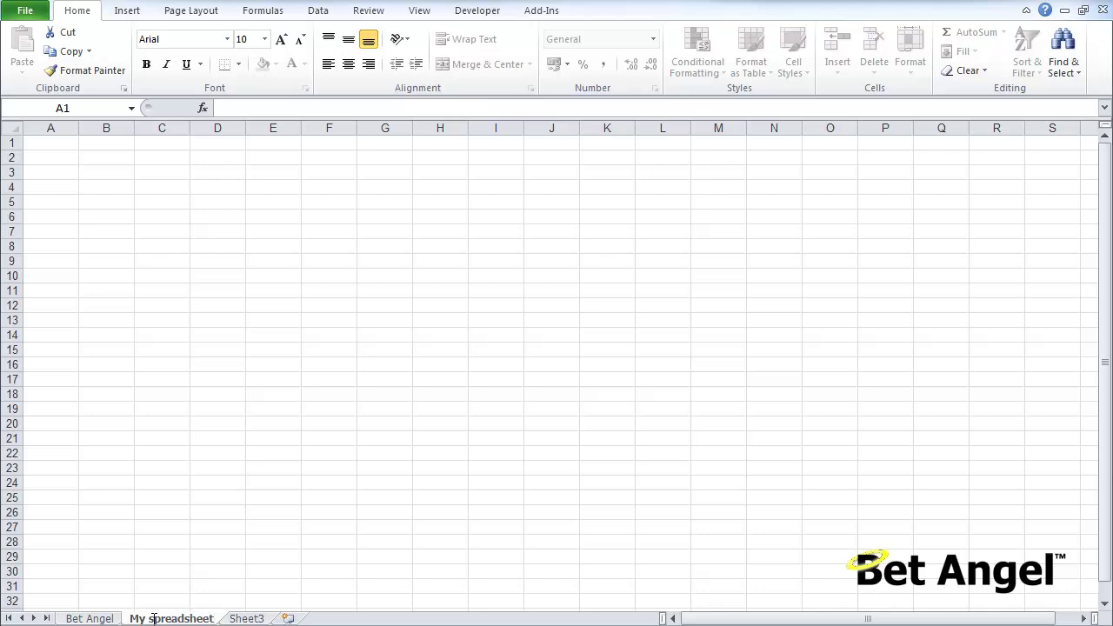
pyautogui.press('Return')
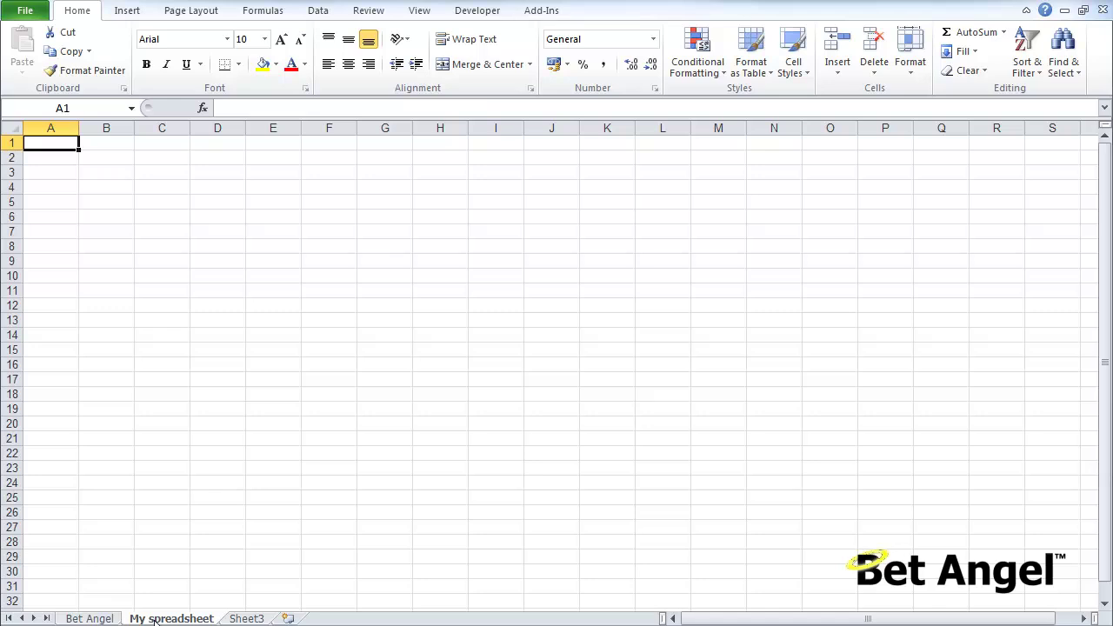
# Step: Link cell B3 of My spreadsheet to the first runner name with the formula ='Bet Angel'!B9
pyautogui.press('Down')
pyautogui.press('Right')
pyautogui.press('Down')
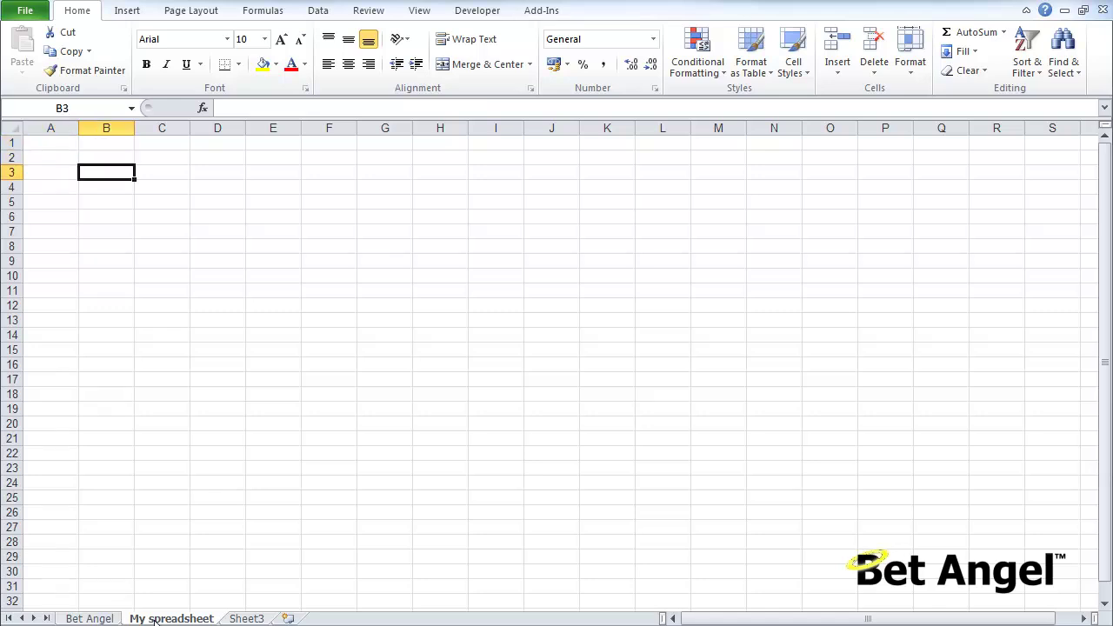
pyautogui.write('=')
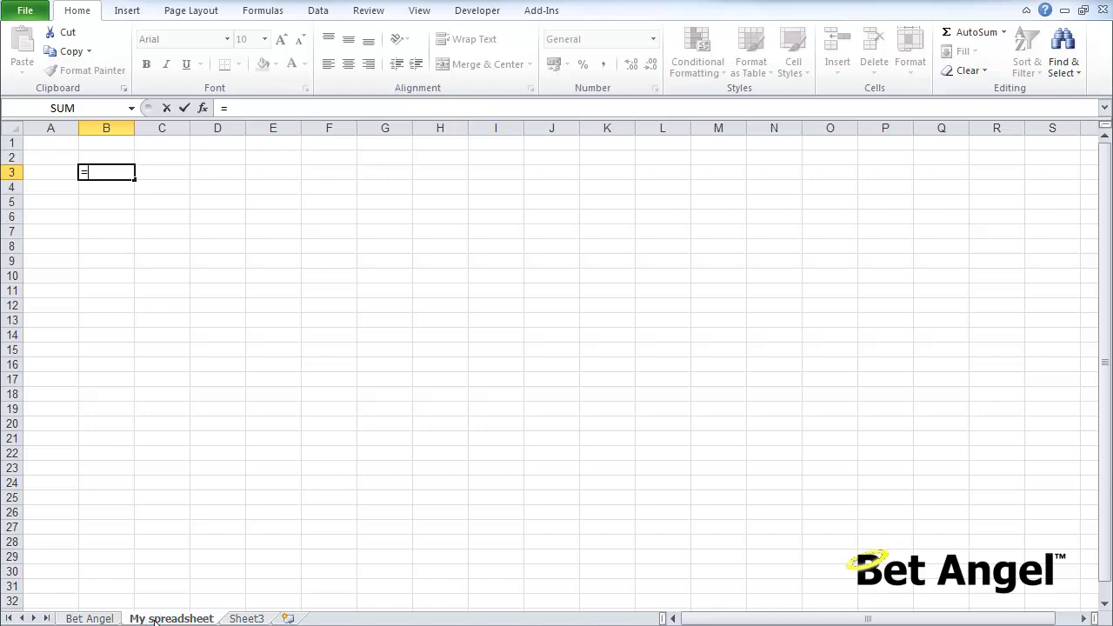
pyautogui.click(103, 618)
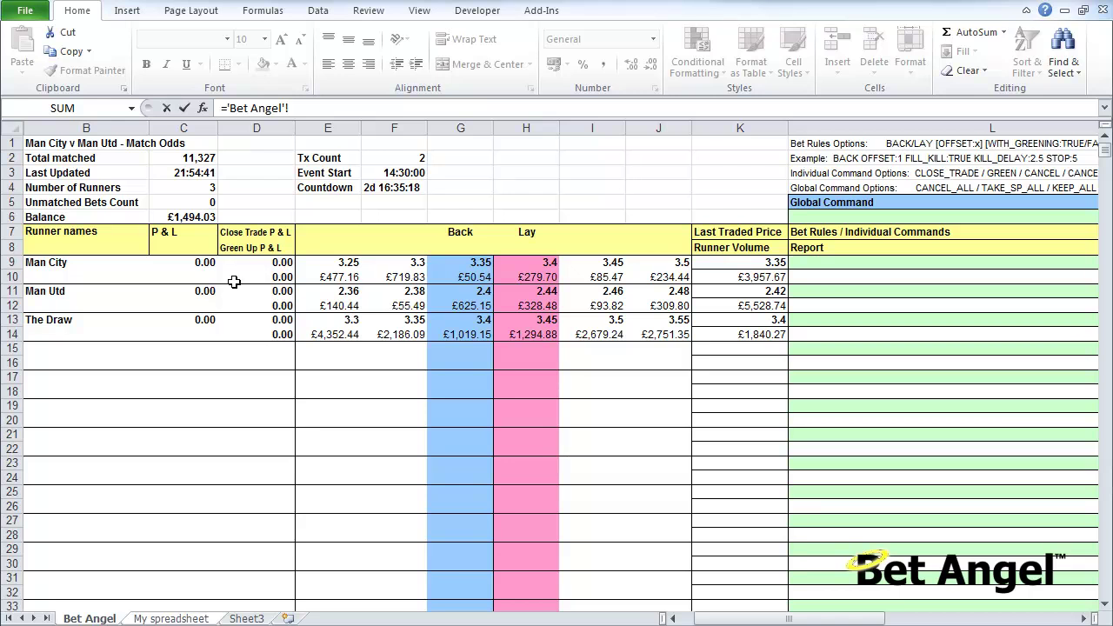
pyautogui.click(69, 263)
pyautogui.press('BackSpace')
pyautogui.press('BackSpace')
pyautogui.press('BackSpace')
pyautogui.press('BackSpace')
pyautogui.press('Return')
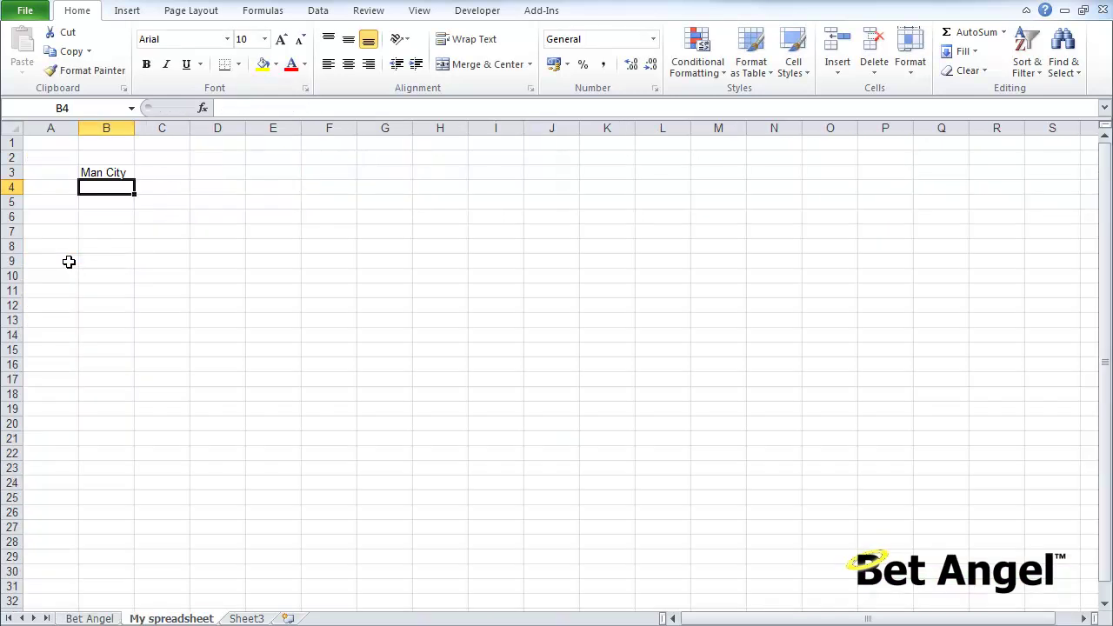
# Step: Copy the runner name formula from B3 down through B7
pyautogui.press('Up')
pyautogui.hotkey('ctrl', 'c')
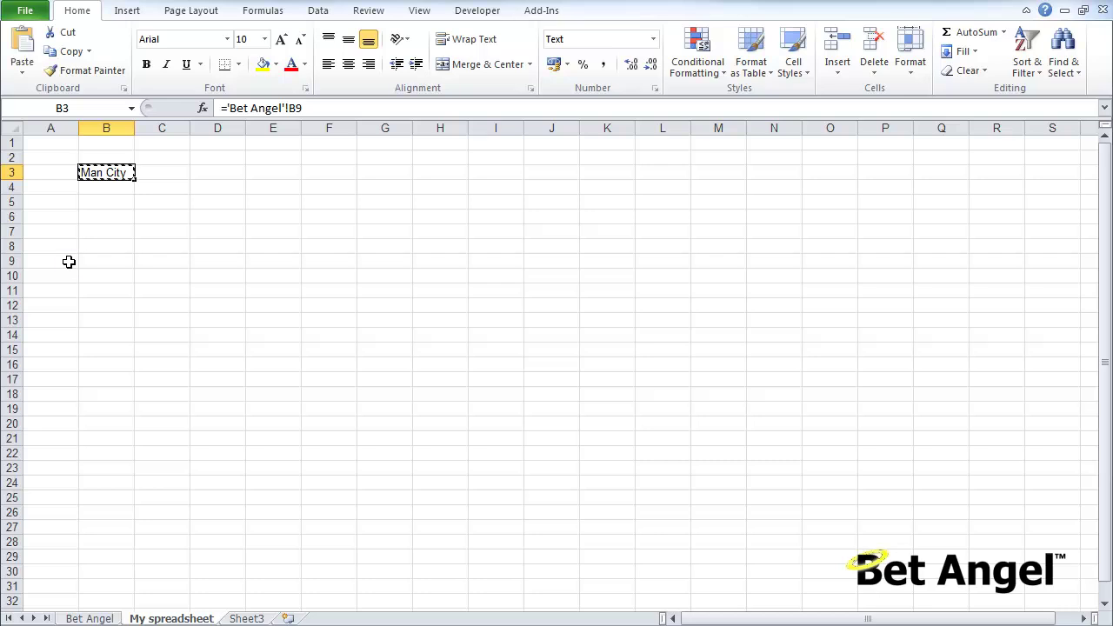
pyautogui.hotkey('shift', 'Down')
pyautogui.hotkey('shift', 'Down')
pyautogui.hotkey('shift', 'Down')
pyautogui.hotkey('shift', 'Down')
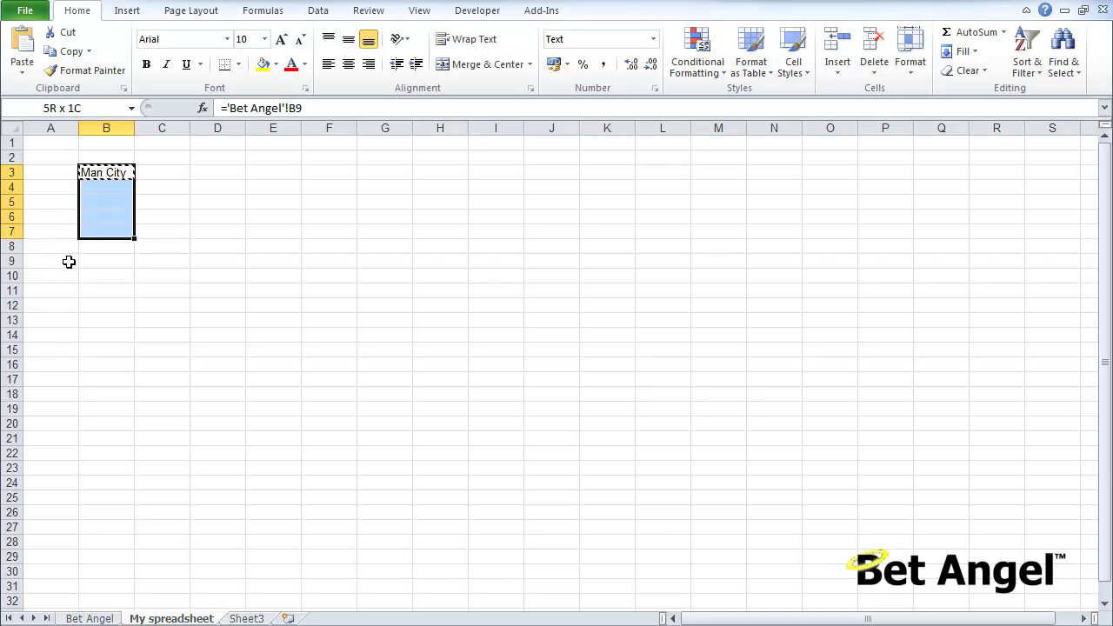
pyautogui.hotkey('ctrl', 'v')
# Step: Clear the copied formulas in B4 and B6, and move the Man Utd and The Draw entries up to B4 and B5
pyautogui.press('Down')
pyautogui.press('Delete')
pyautogui.press('Down')
pyautogui.press('Down')
pyautogui.press('Delete')
pyautogui.press('Up')
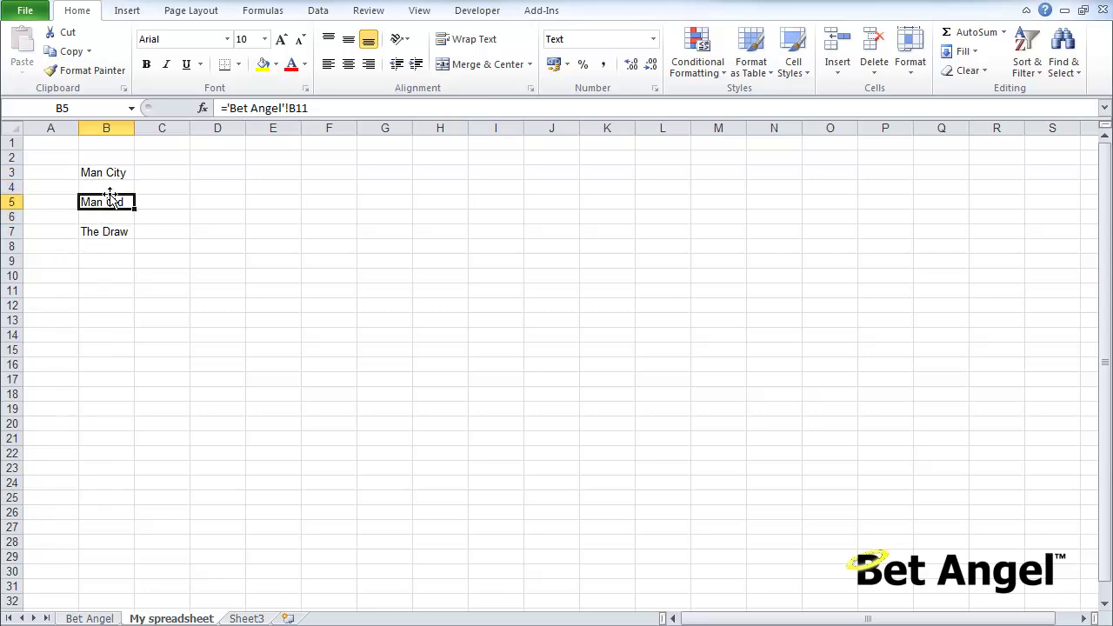
pyautogui.moveTo(113, 202)
pyautogui.mouseDown()
pyautogui.moveTo(113, 188)
pyautogui.moveTo(106, 200)
pyautogui.mouseUp()
pyautogui.click(105, 227)
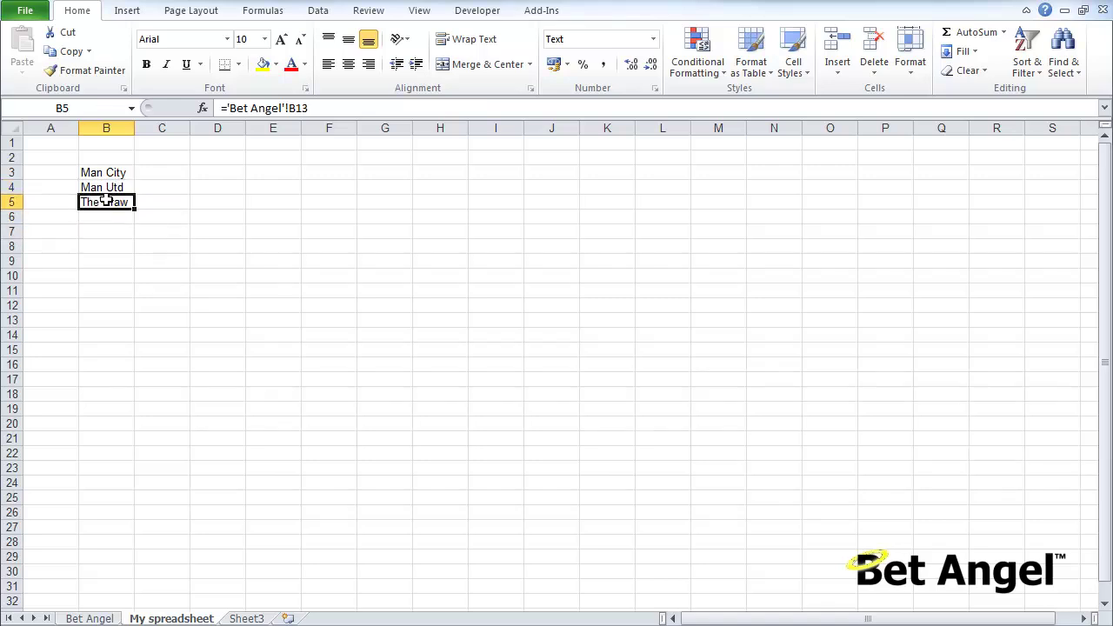
# Step: Link C3 to Man City's best back price with the formula ='Bet Angel'!G9
pyautogui.press('Up')
pyautogui.press('Up')
pyautogui.press('Right')
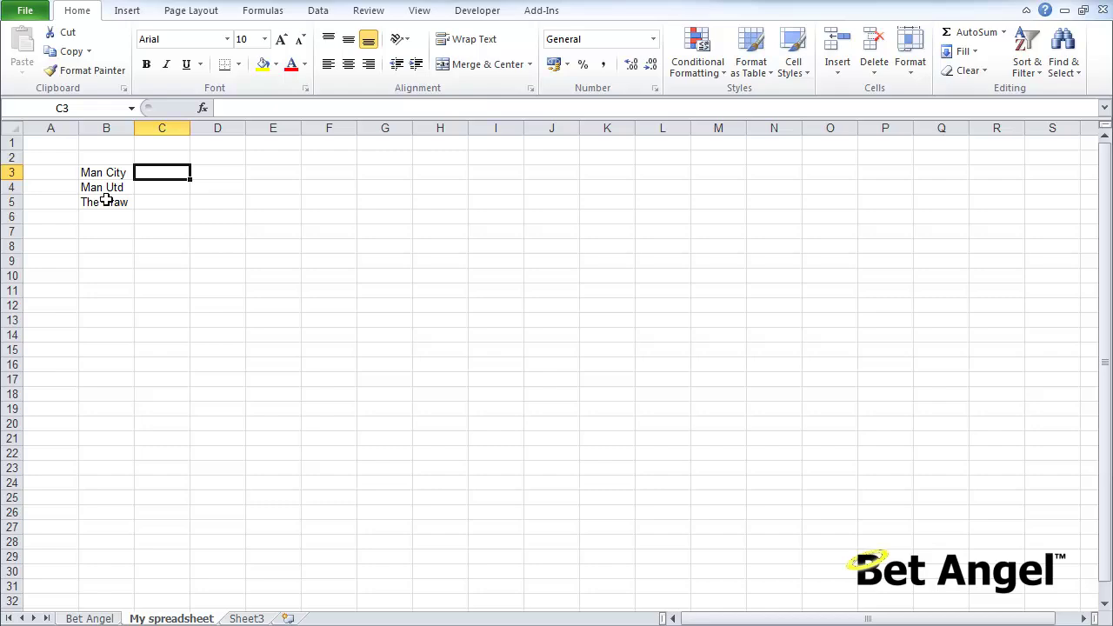
pyautogui.write('=')
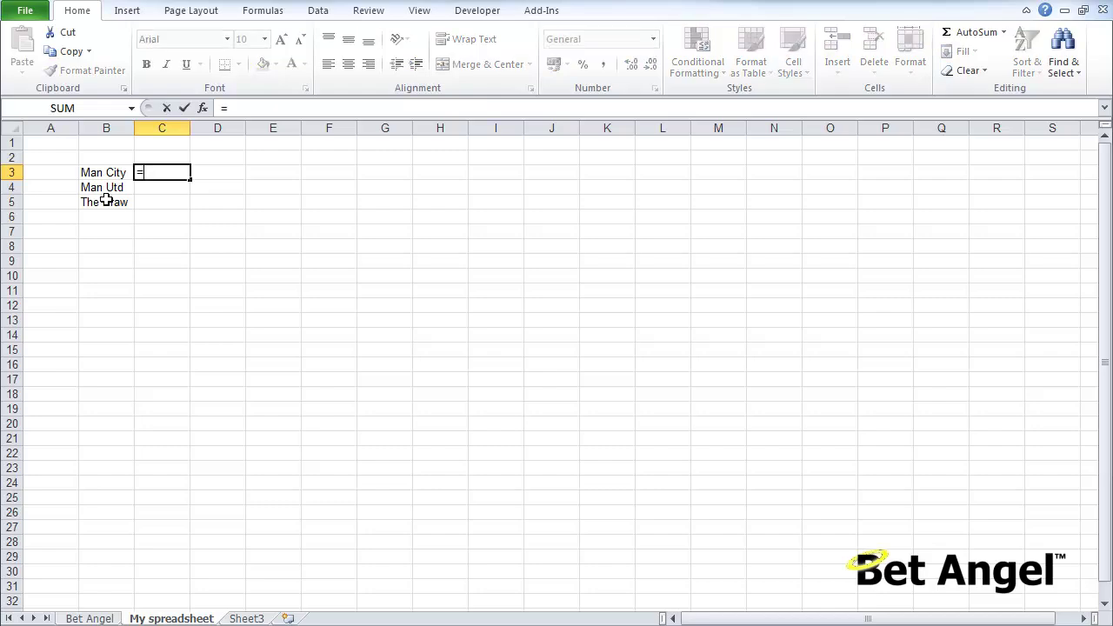
pyautogui.hotkey('ctrl', 'pageup')
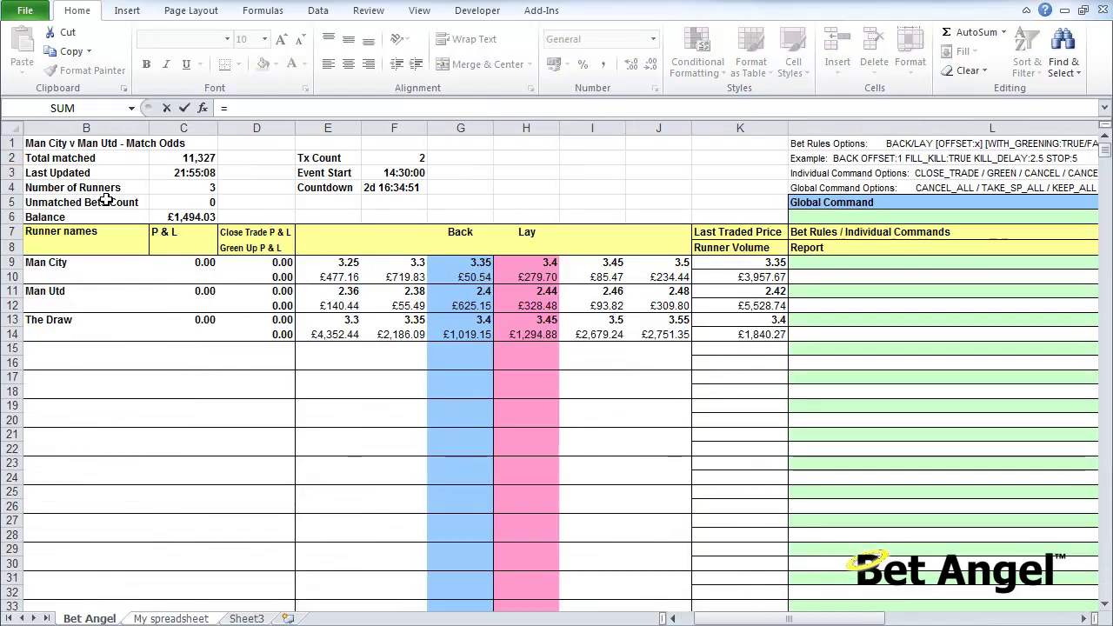
pyautogui.click(474, 264)
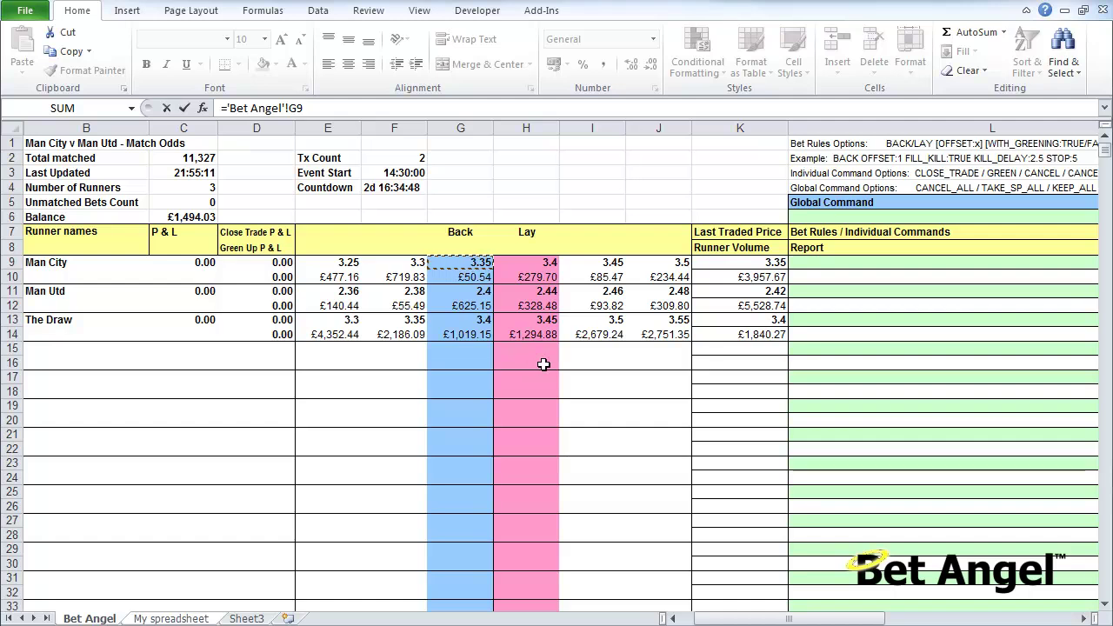
pyautogui.press('Return')
# Step: Link C4 and C5 to the Man Utd and The Draw back prices with ='Bet Angel'!G11 and ='Bet Angel'!G13
pyautogui.write('=')
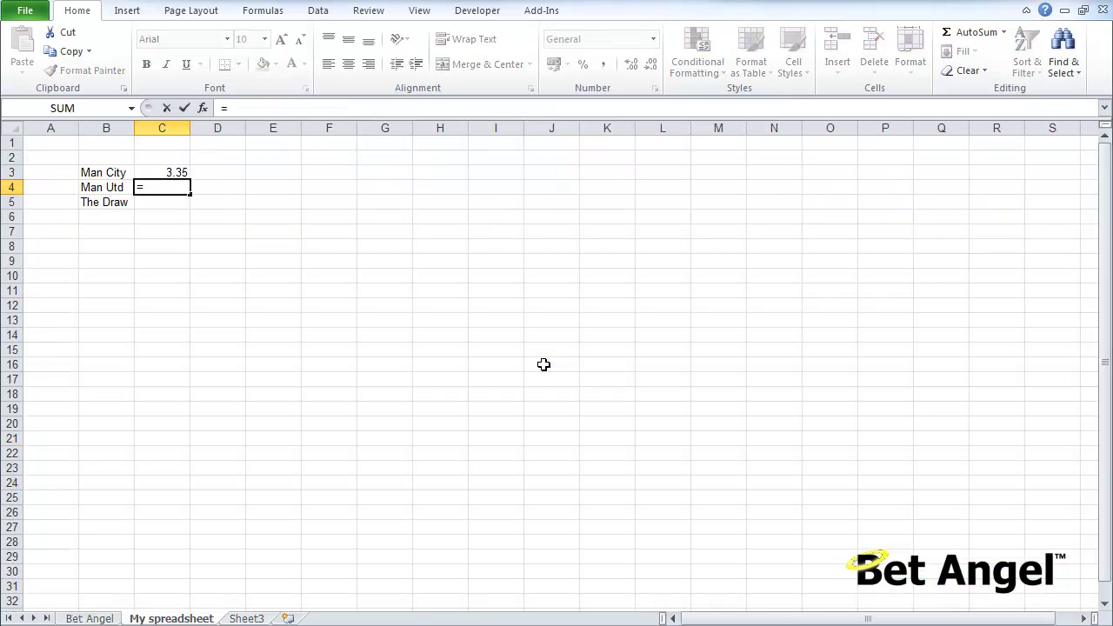
pyautogui.hotkey('ctrl', 'pageup')
pyautogui.click(474, 291)
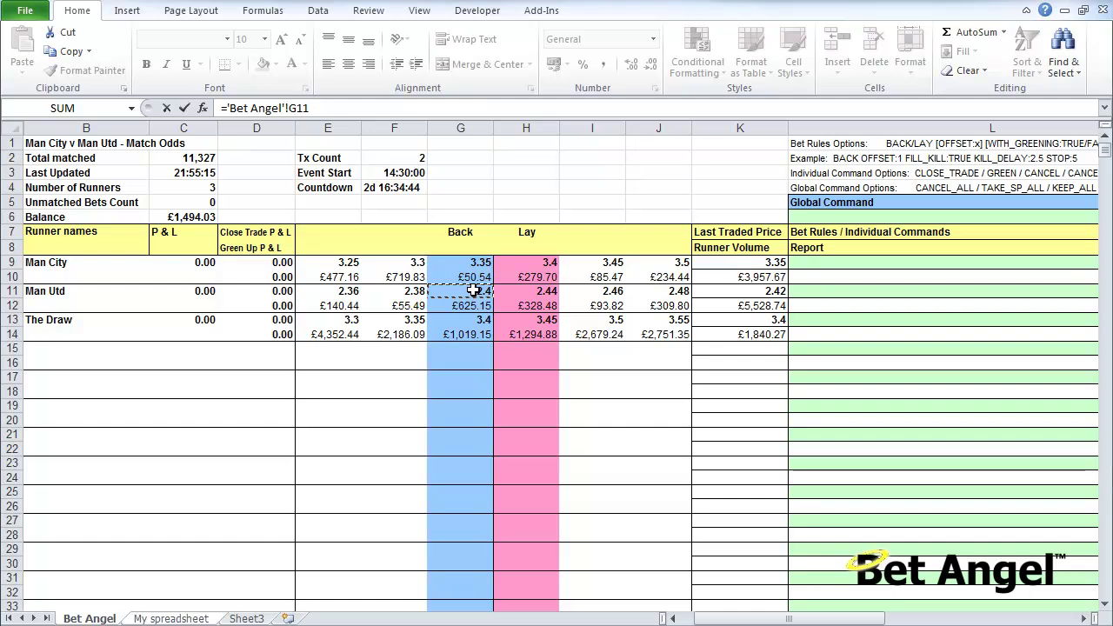
pyautogui.press('Return')
pyautogui.write('=')
pyautogui.hotkey('ctrl', 'pageup')
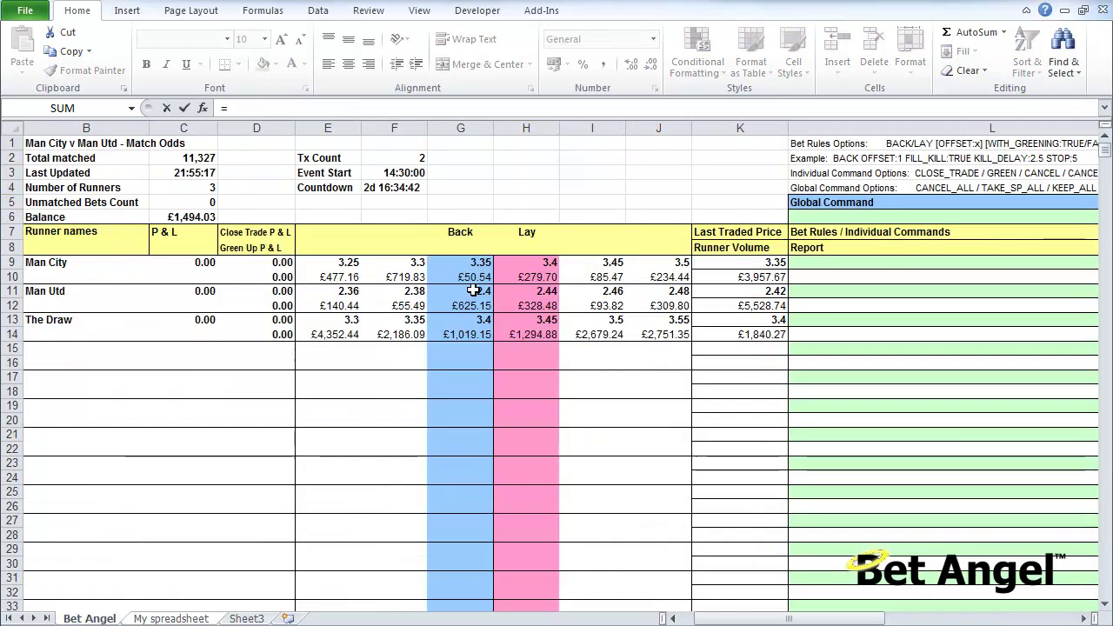
pyautogui.click(467, 319)
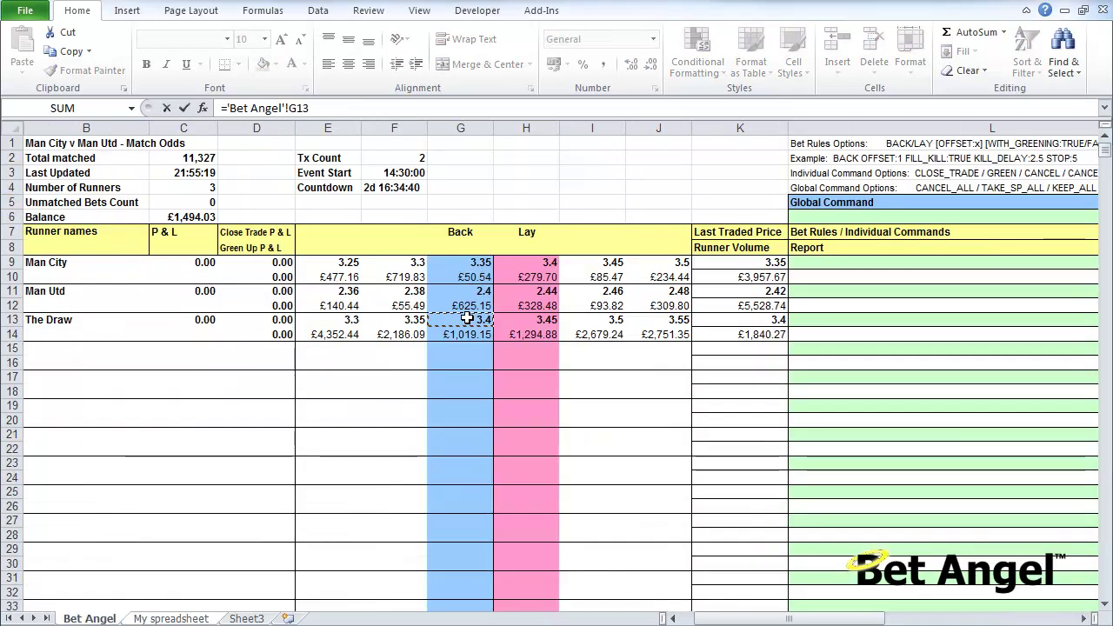
pyautogui.press('Return')
# Step: Format the back prices in C3:C5 as centered numbers with two decimal places
pyautogui.press('Up')
pyautogui.press('Up')
pyautogui.press('Up')
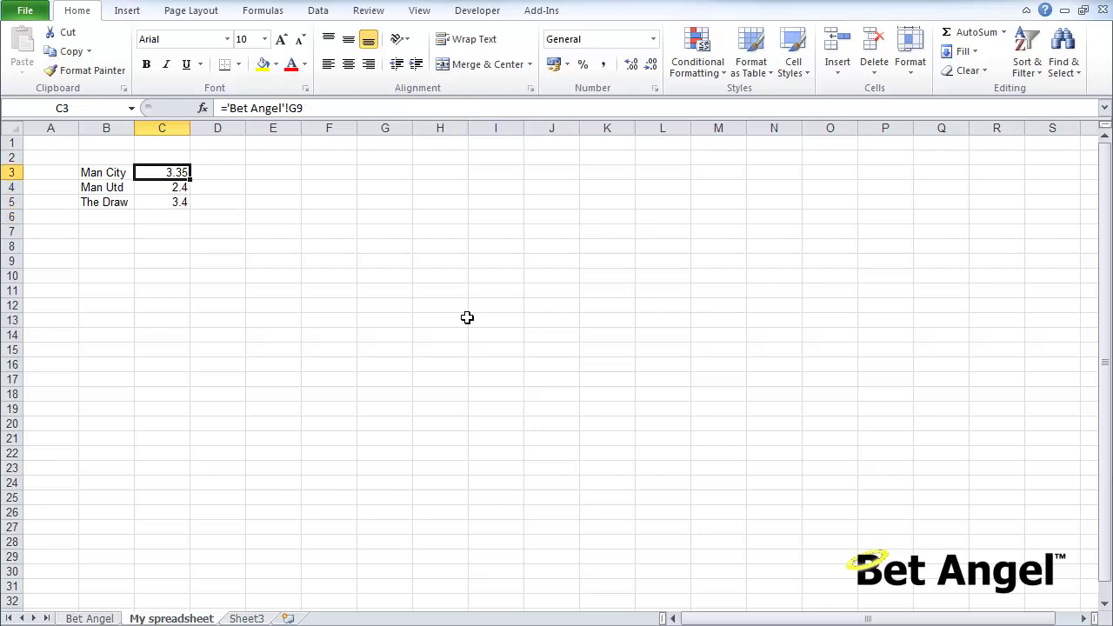
pyautogui.hotkey('ctrl', 'pageup')
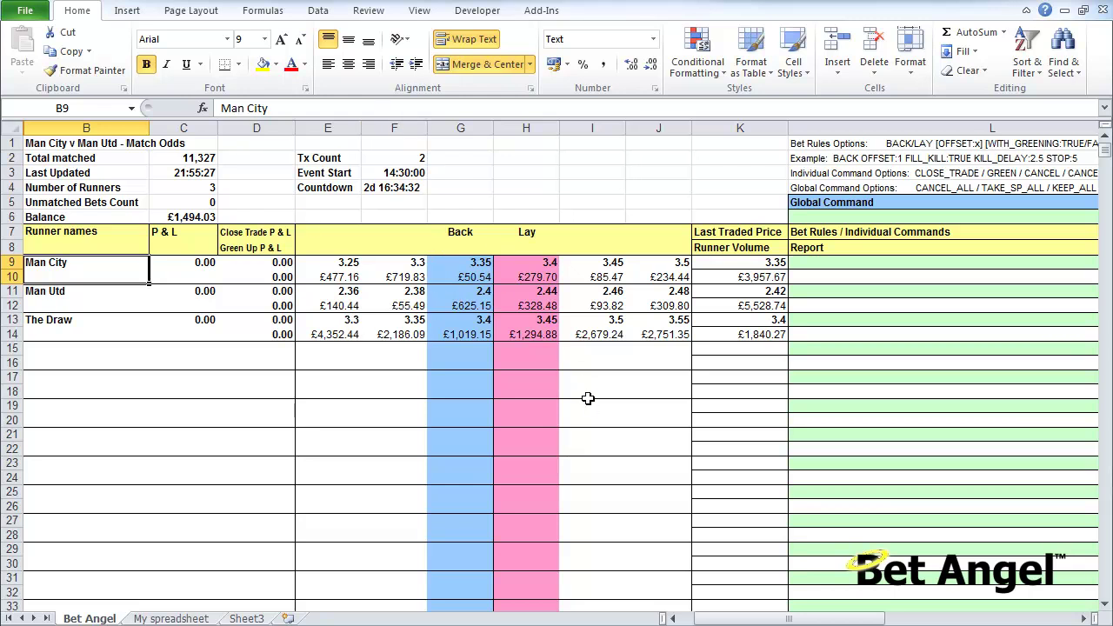
pyautogui.hotkey('ctrl', 'pagedown')
pyautogui.hotkey('shift', 'Down')
pyautogui.hotkey('shift', 'Down')
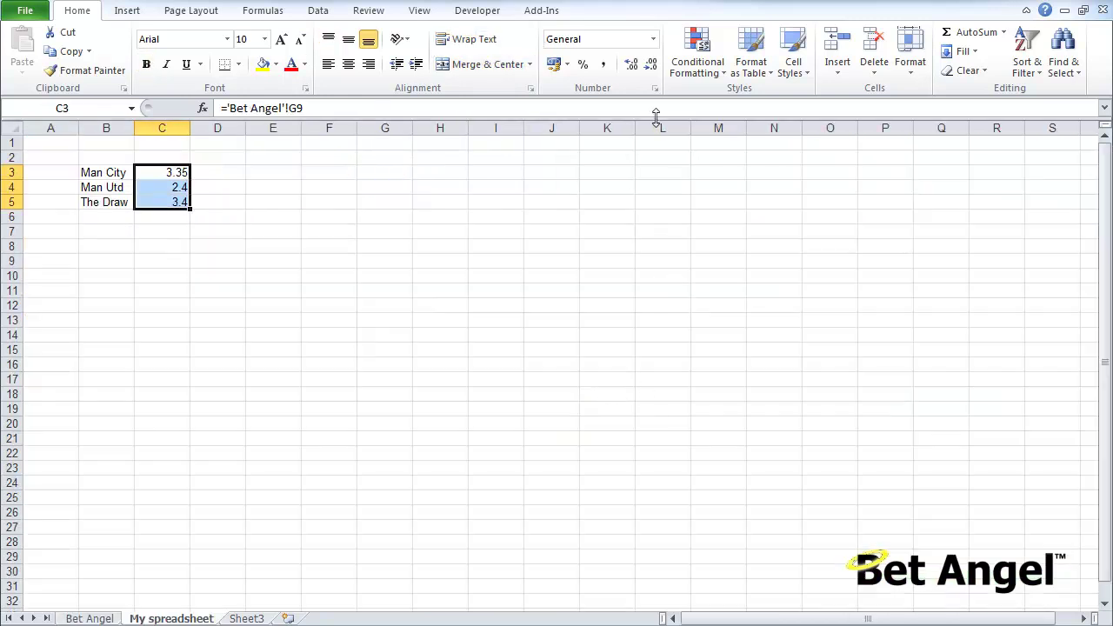
pyautogui.click(631, 65)
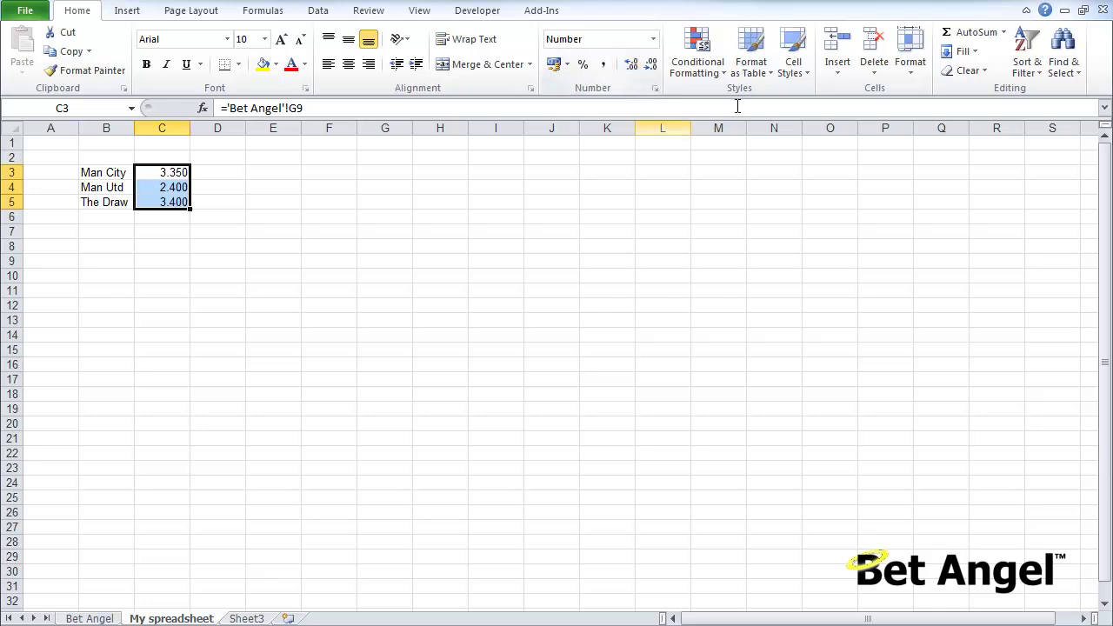
pyautogui.click(651, 66)
pyautogui.click(349, 66)
# Step: Enter the formula =1/C3 in D3 to calculate Man City's implied probability
pyautogui.click(230, 170)
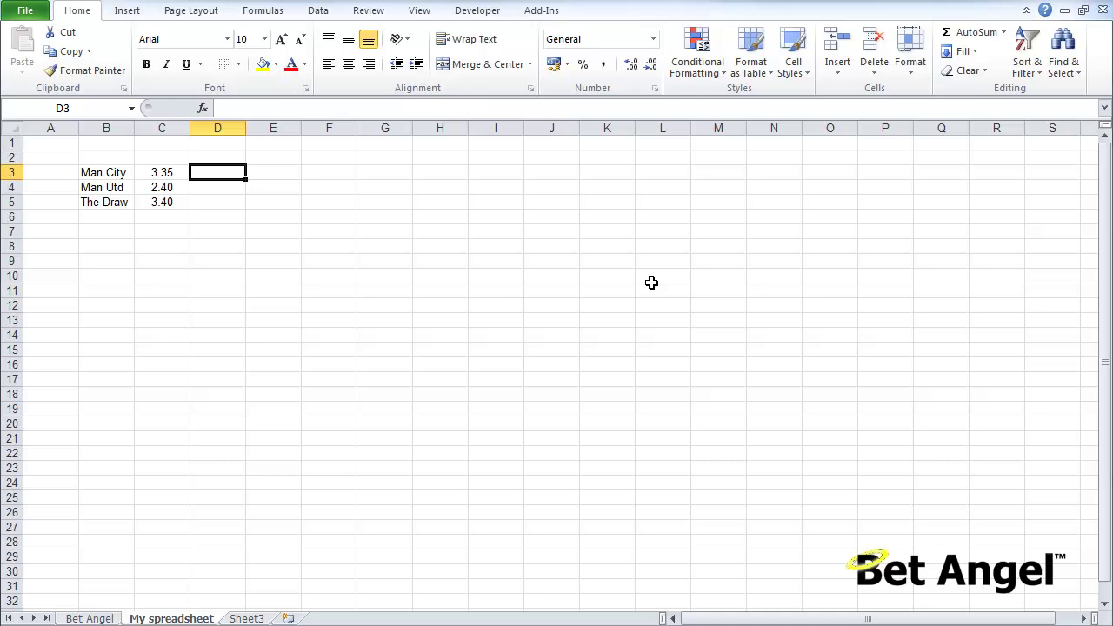
pyautogui.write('=1/')
pyautogui.press('Left')
pyautogui.press('Return')
pyautogui.press('Up')
# Step: Format D3 as a centered percentage with two decimal places and fill its formula down to D5
pyautogui.click(348, 65)
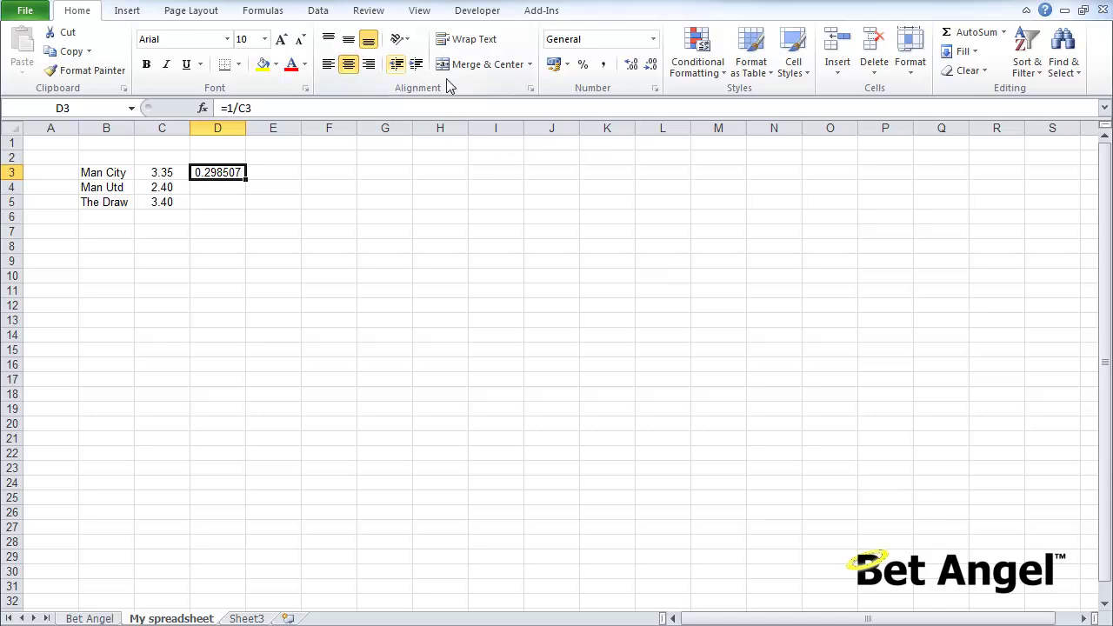
pyautogui.click(583, 65)
pyautogui.click(633, 68)
pyautogui.click(634, 68)
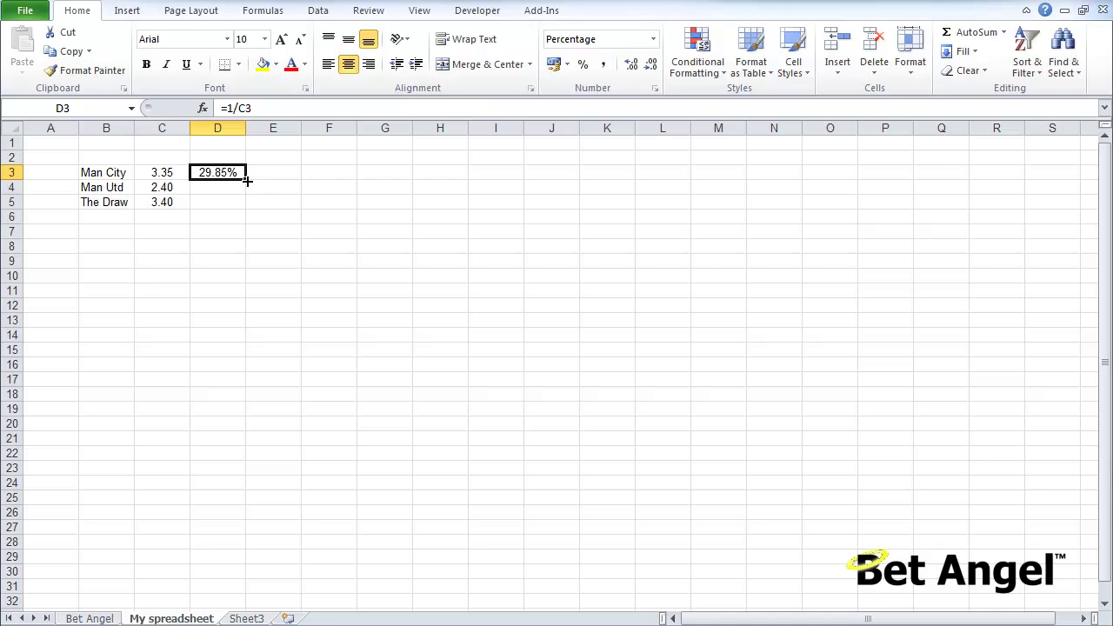
pyautogui.moveTo(248, 180); pyautogui.dragTo(246, 207)
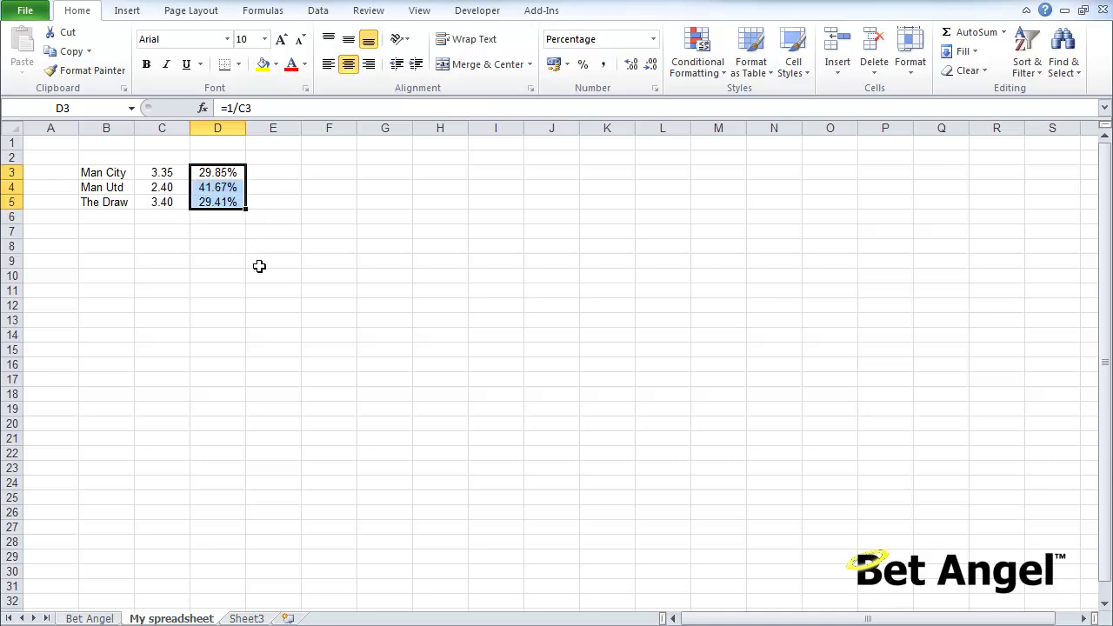
pyautogui.click(220, 219)
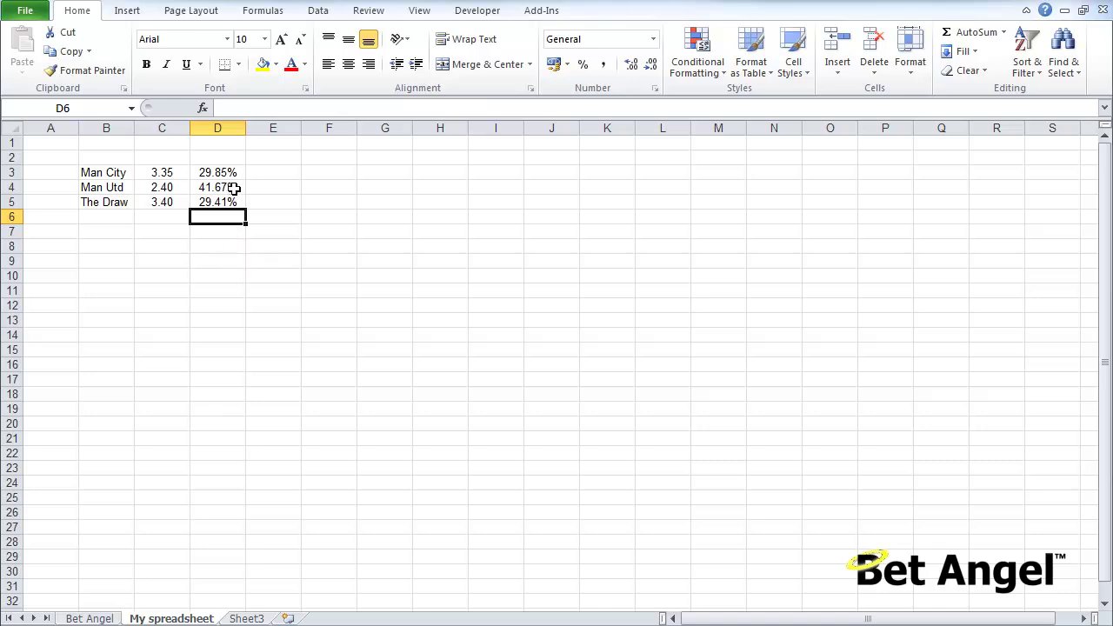
# Step: Insert an exploded 3-D pie chart of B3:C5, and move and enlarge it to span about columns F to O, rows 4 to 25
pyautogui.moveTo(112, 173); pyautogui.dragTo(152, 202)
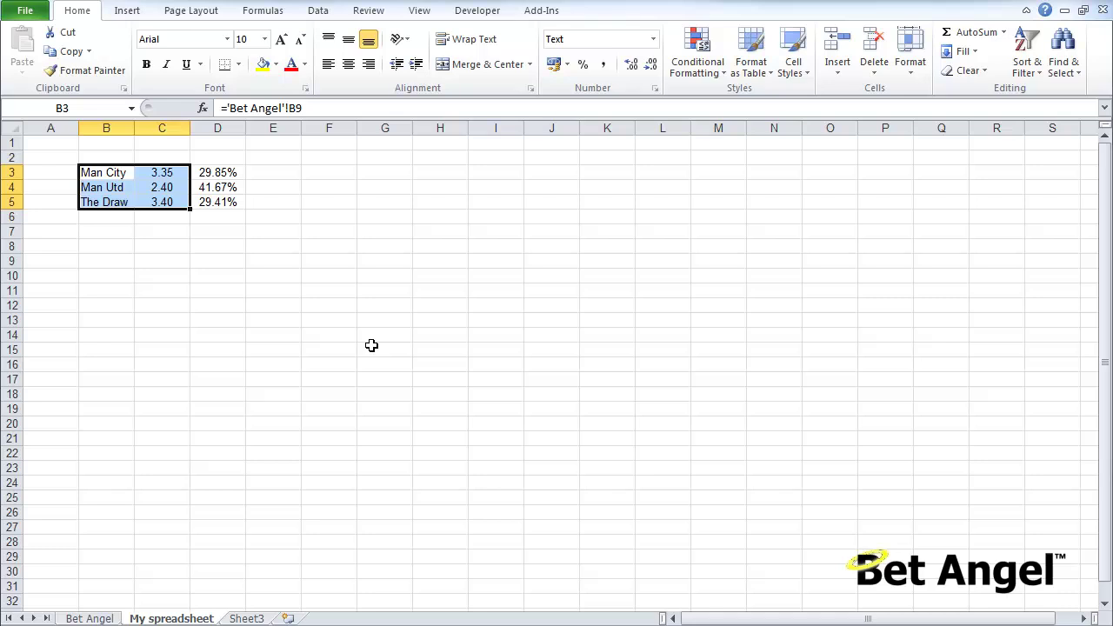
pyautogui.click(137, 16)
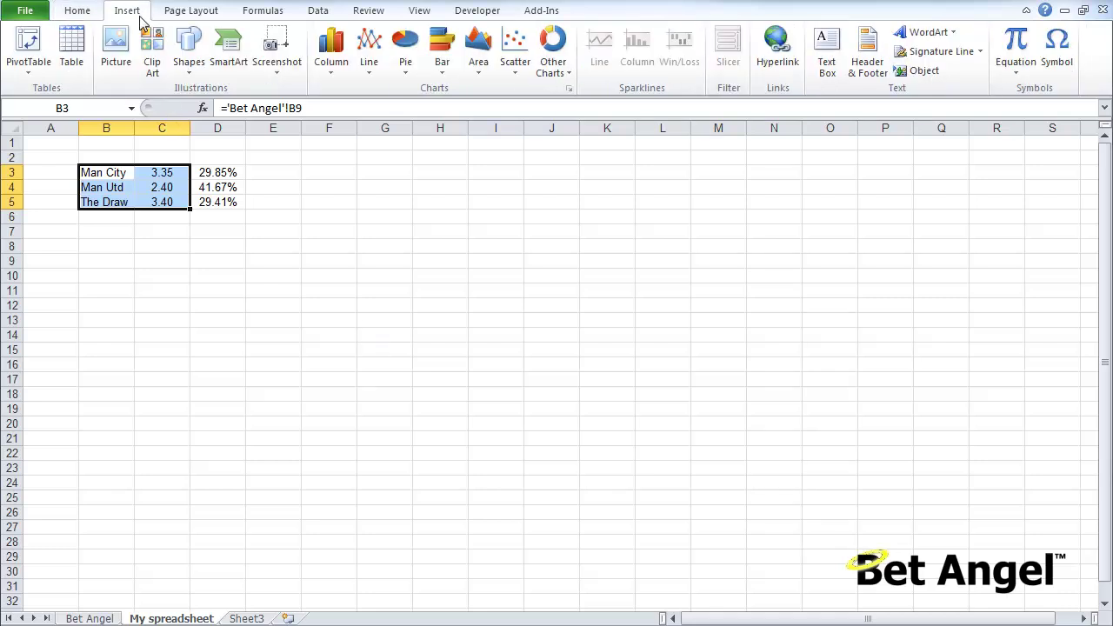
pyautogui.click(414, 60)
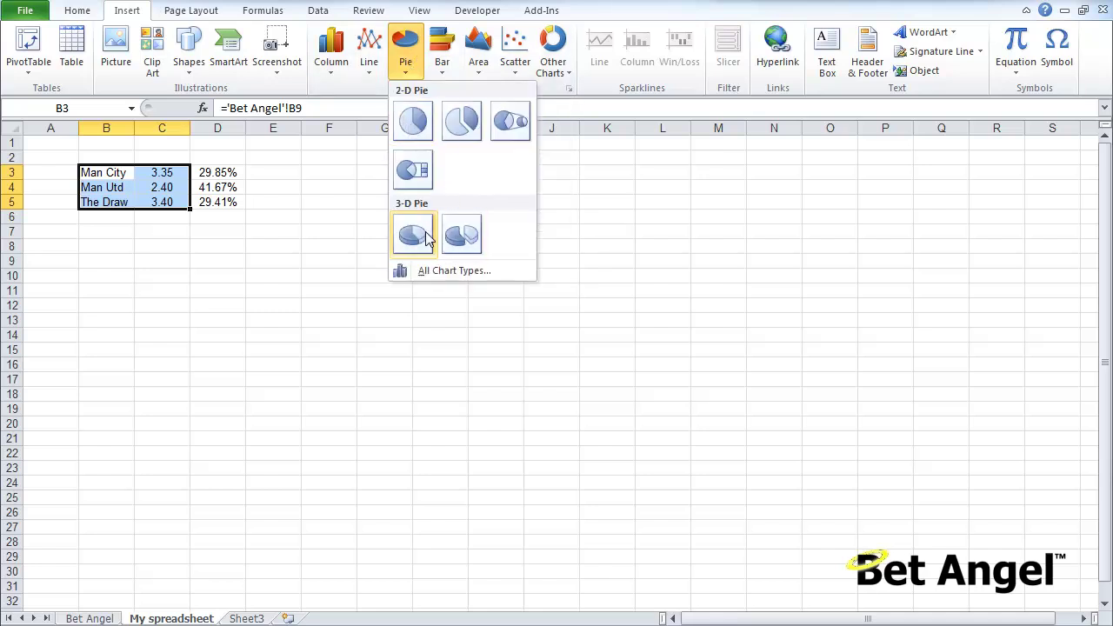
pyautogui.click(454, 235)
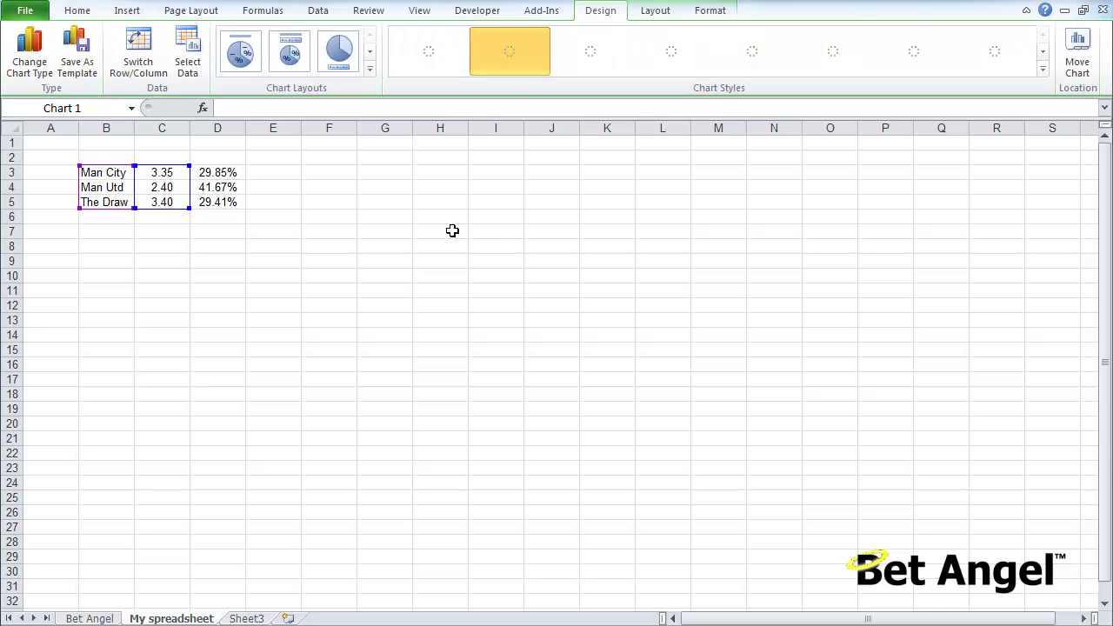
pyautogui.moveTo(479, 251); pyautogui.dragTo(436, 184)
pyautogui.moveTo(738, 440); pyautogui.dragTo(816, 498)
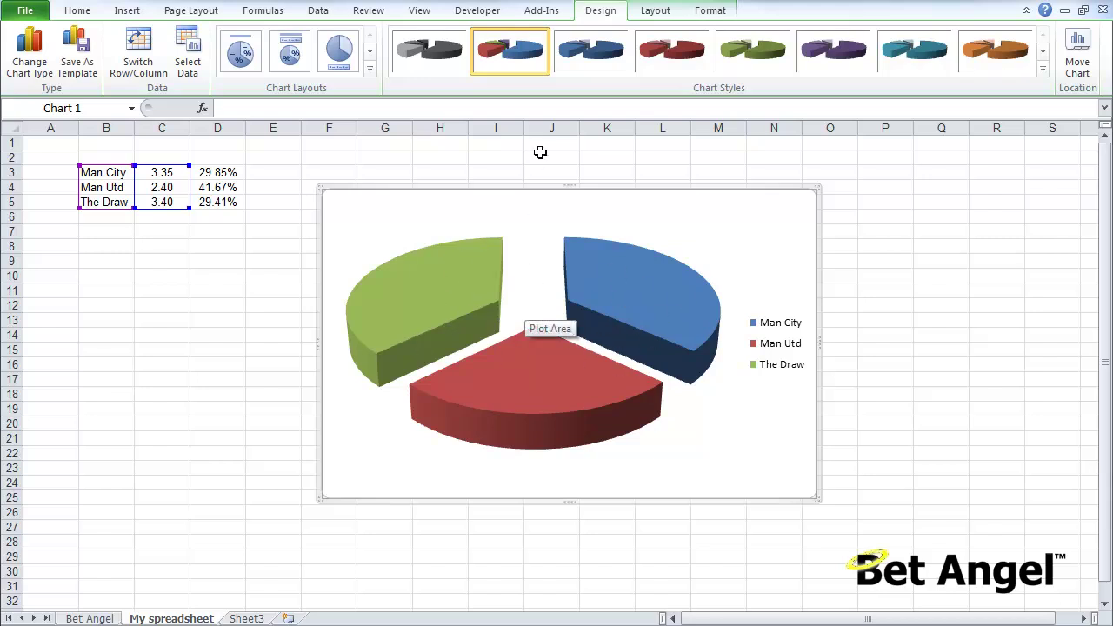
# Step: Apply the pie chart layout that has a title and shows team names with percentages on the slices
pyautogui.click(290, 54)
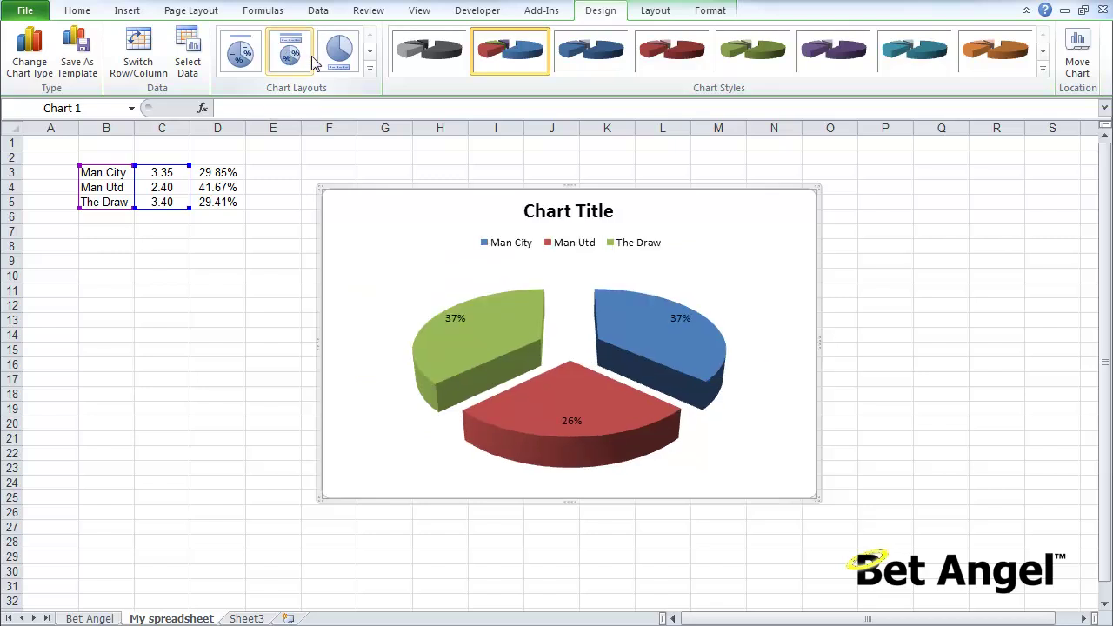
pyautogui.click(342, 59)
pyautogui.click(247, 64)
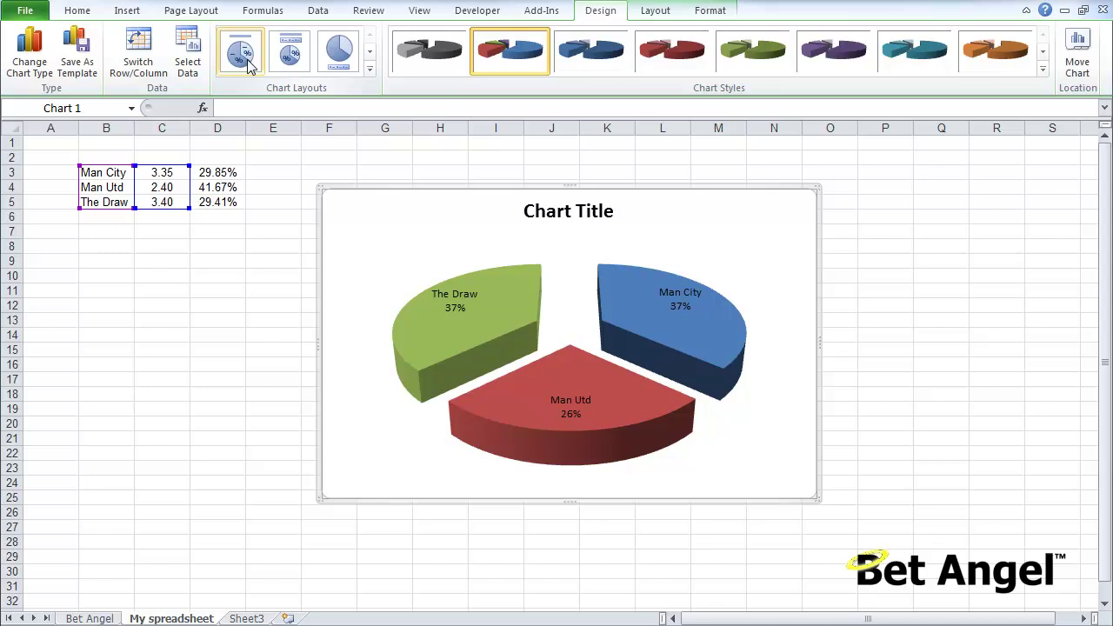
# Step: Replace the placeholder chart title with "Chance of a win or draw"
pyautogui.click(592, 213)
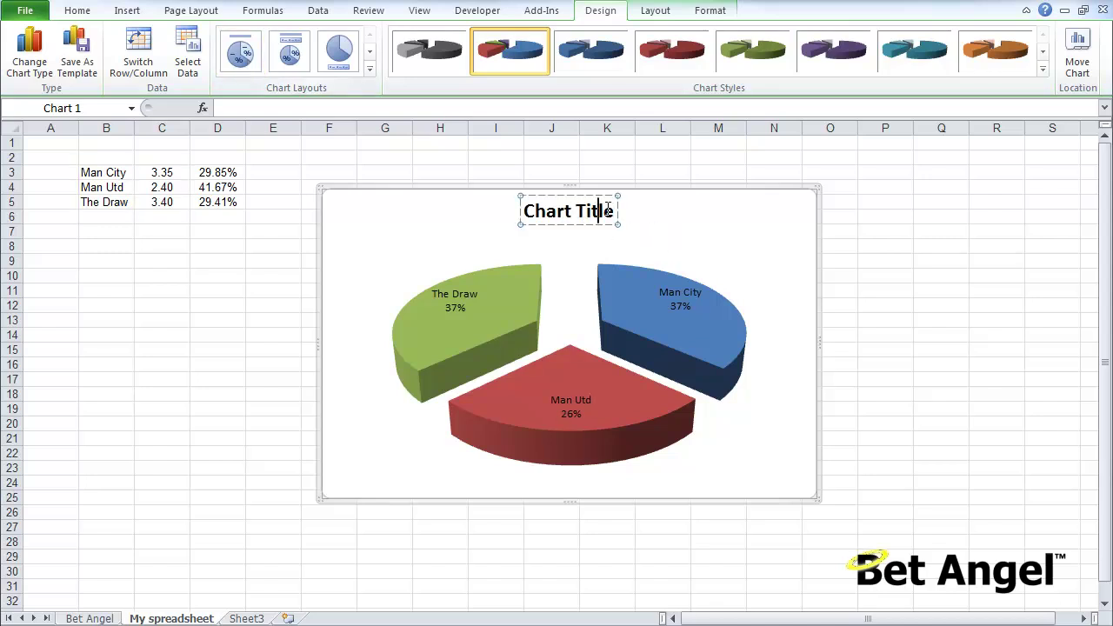
pyautogui.moveTo(612, 215); pyautogui.dragTo(539, 215)
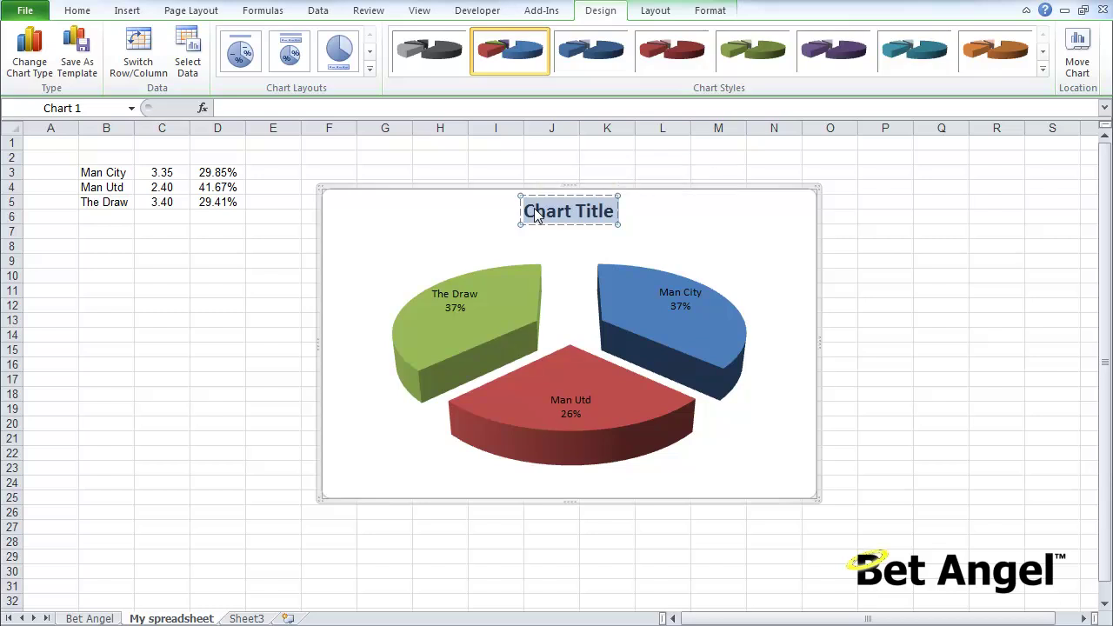
pyautogui.write('Chance of a ')
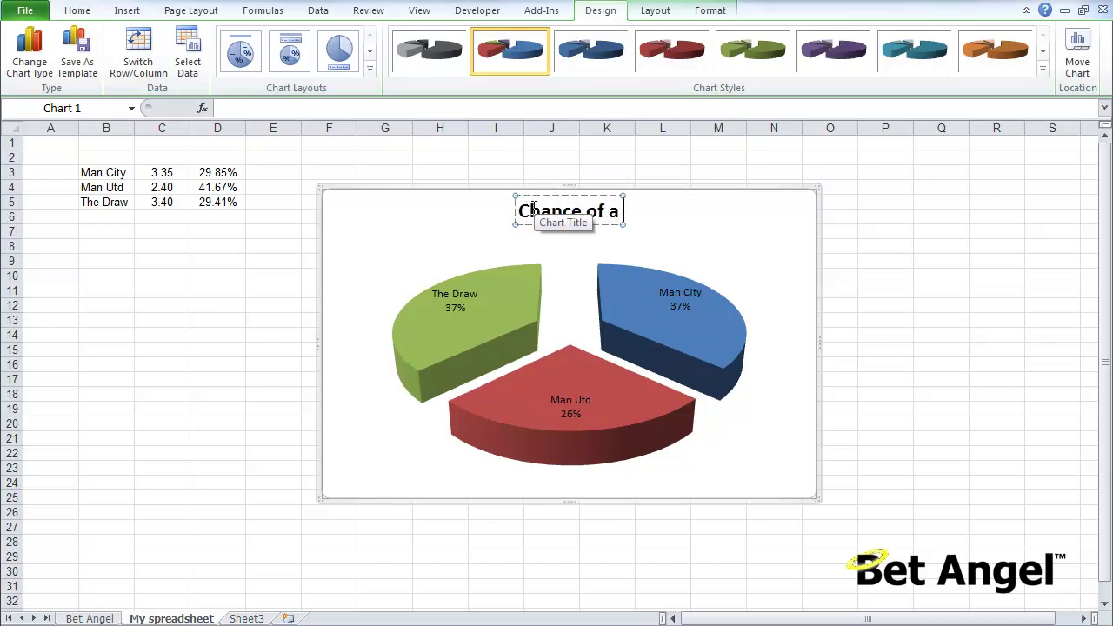
pyautogui.write('win or draw')
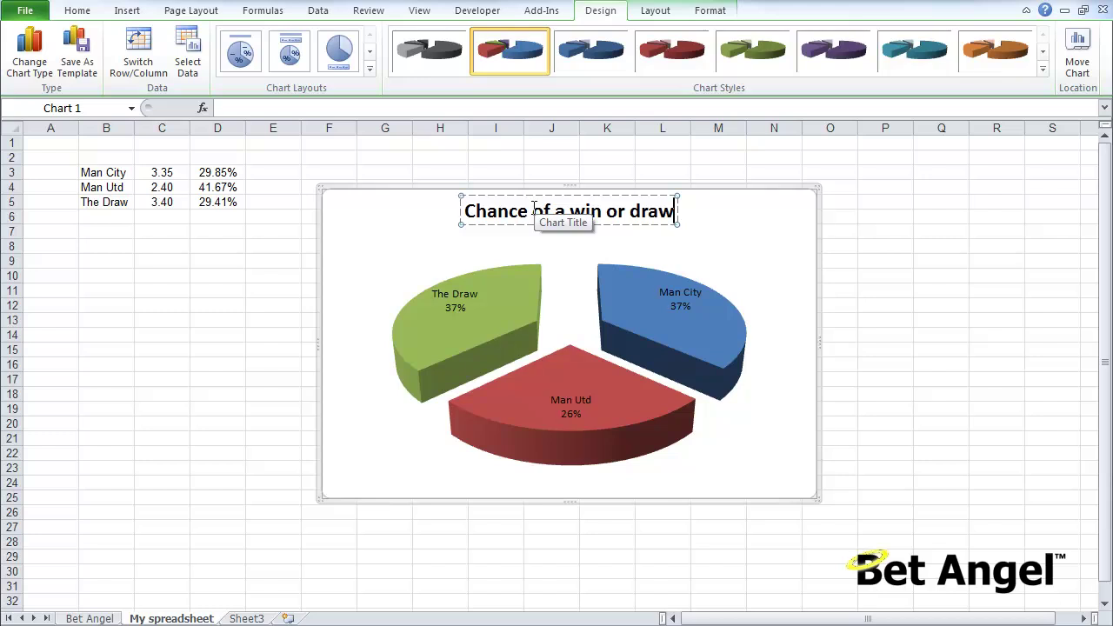
# Step: Underline the whole chart title and deselect the chart
pyautogui.hotkey('ctrl', 'shift', 'Left')
pyautogui.hotkey('ctrl', 'shift', 'Left')
pyautogui.hotkey('ctrl', 'shift', 'Left')
pyautogui.hotkey('ctrl', 'shift', 'Left')
pyautogui.hotkey('ctrl', 'shift', 'Left')
pyautogui.hotkey('ctrl', 'shift', 'Left')
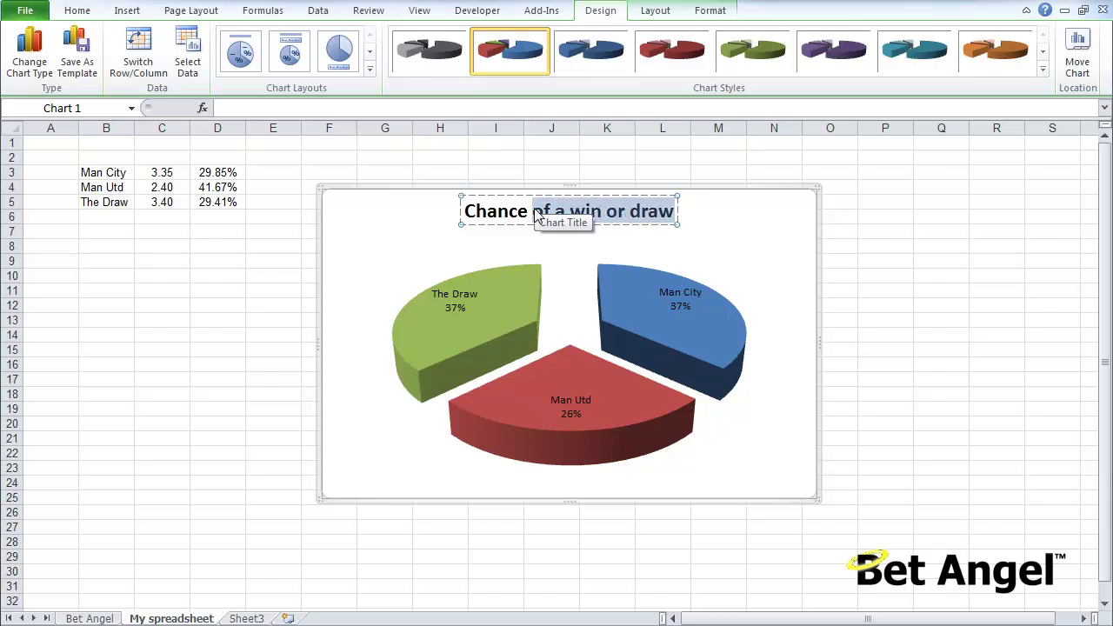
pyautogui.hotkey('ctrl', 'u')
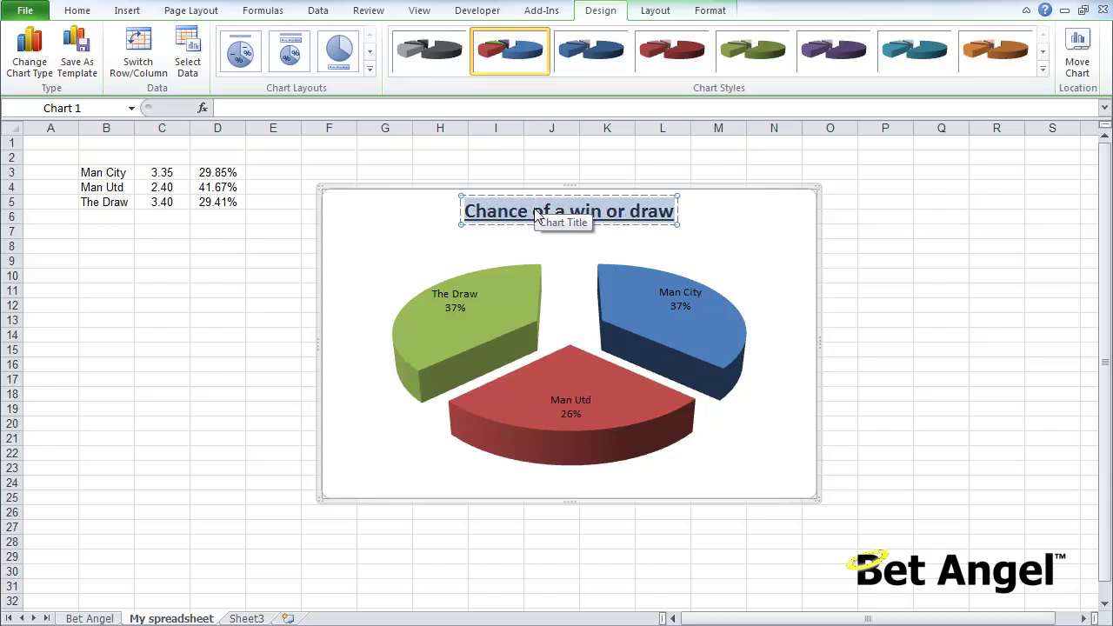
pyautogui.click(937, 246)
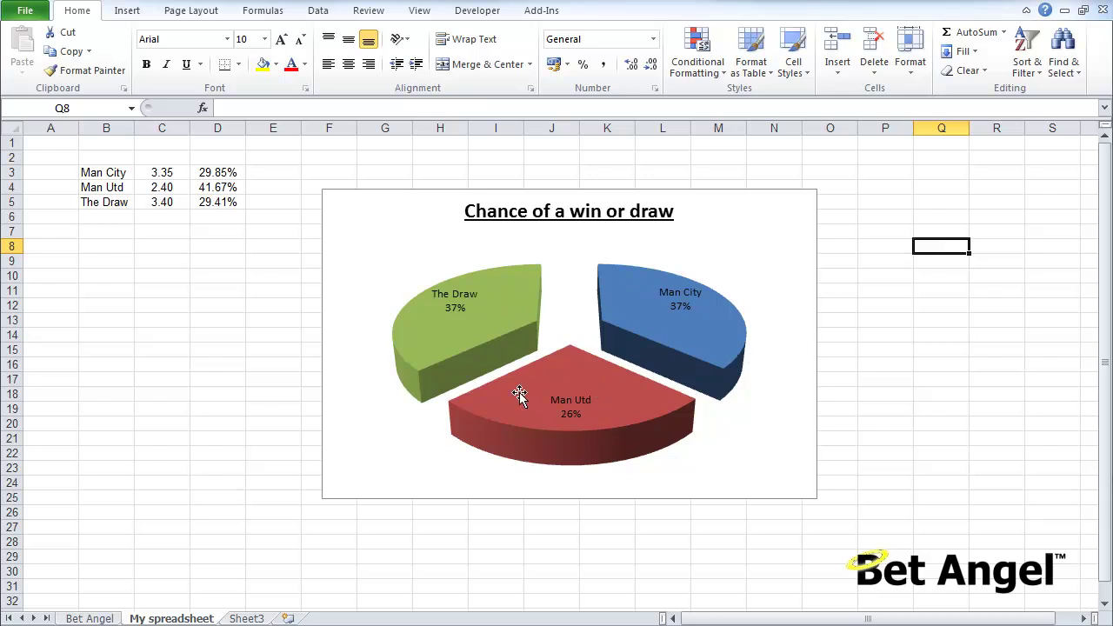
# Step: Move the Man City name and price cells B3:C3 to P2:Q2 and back to B3:C3
pyautogui.moveTo(515, 398)
pyautogui.moveTo(116, 172); pyautogui.dragTo(962, 171)
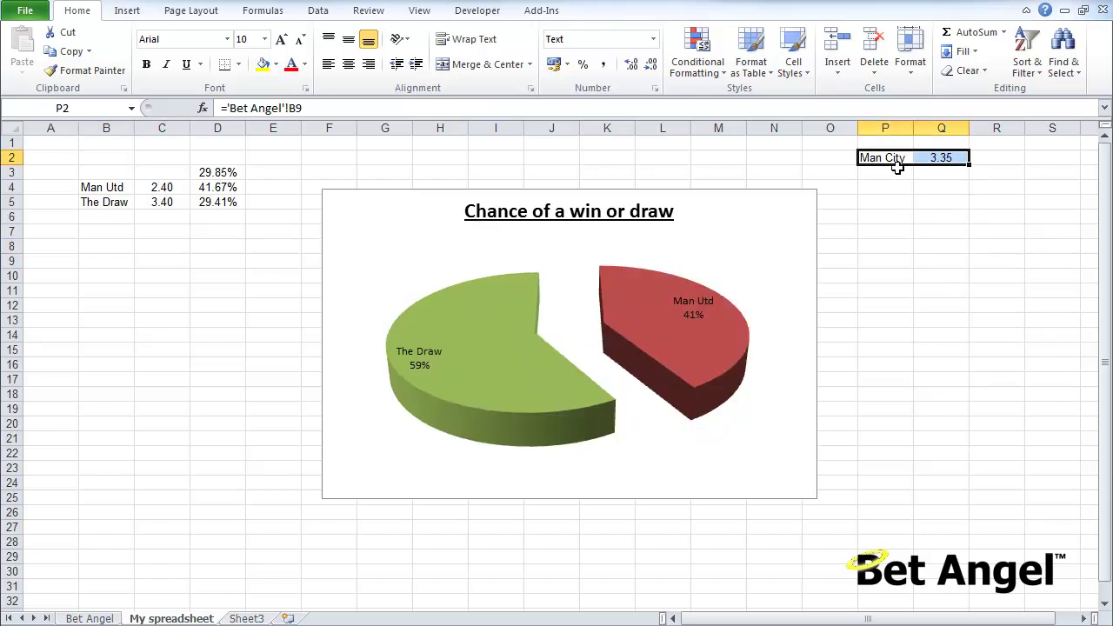
pyautogui.moveTo(900, 171); pyautogui.dragTo(120, 179)
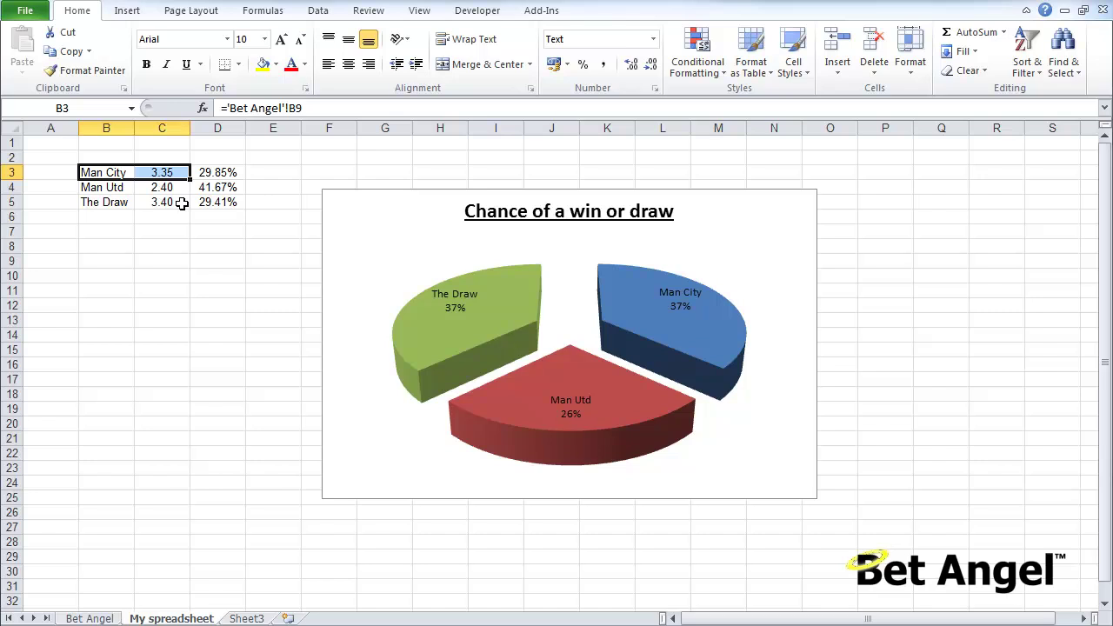
pyautogui.click(149, 230)
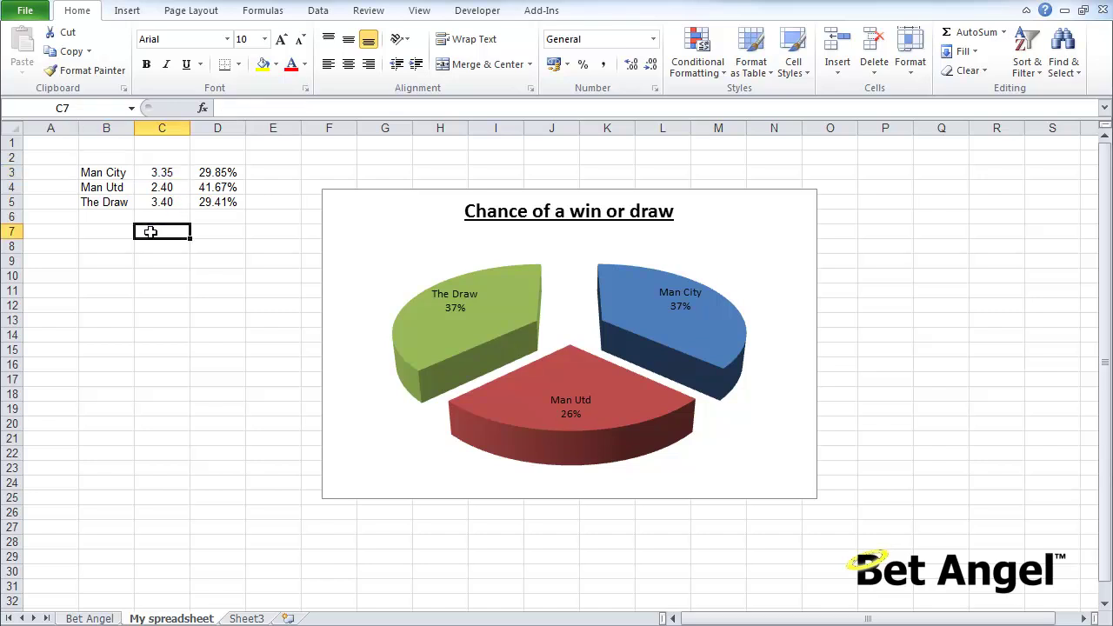
# Step: Total the three implied probabilities in D6 with the formula =SUM(D3:D5)
pyautogui.click(218, 218)
pyautogui.write('=sum(')
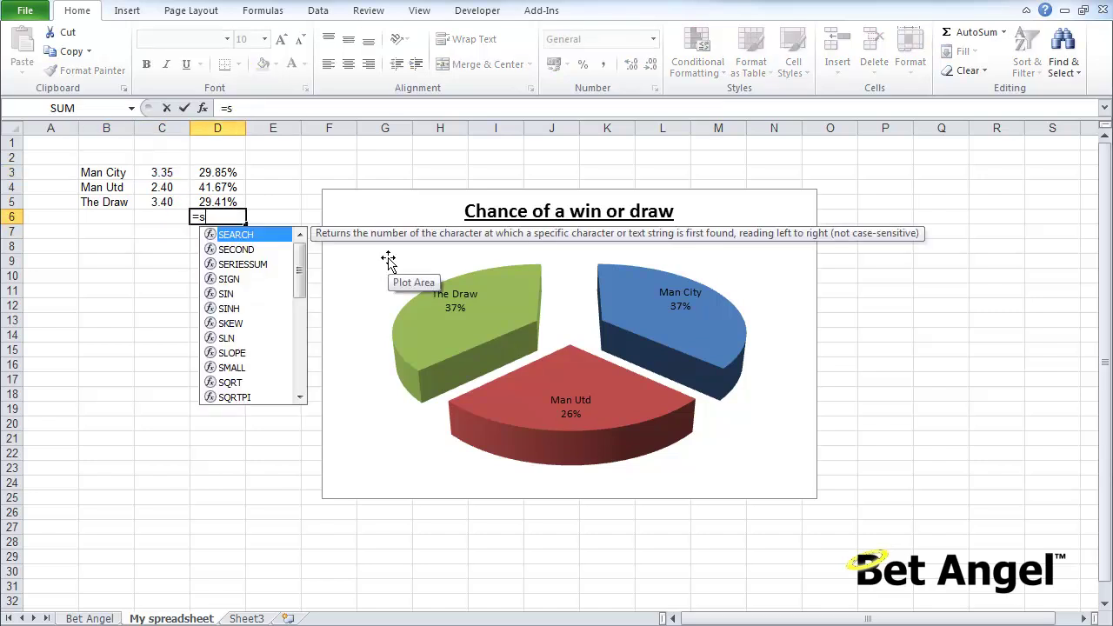
pyautogui.press('Up')
pyautogui.hotkey('shift', 'Up')
pyautogui.hotkey('shift', 'Up')
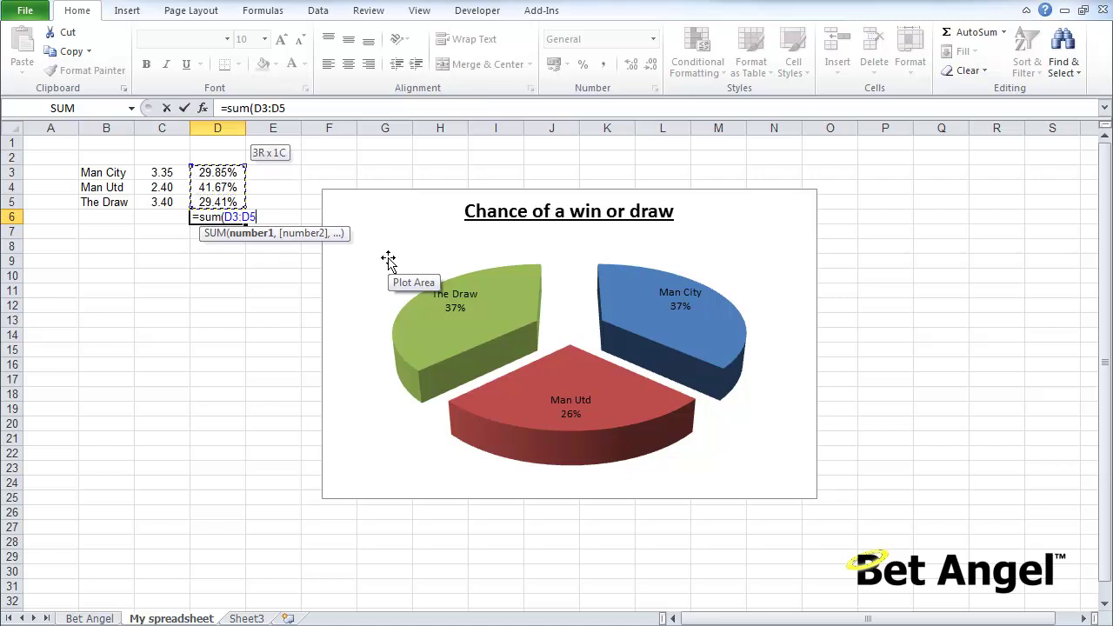
pyautogui.press('Return')
pyautogui.press('Up')
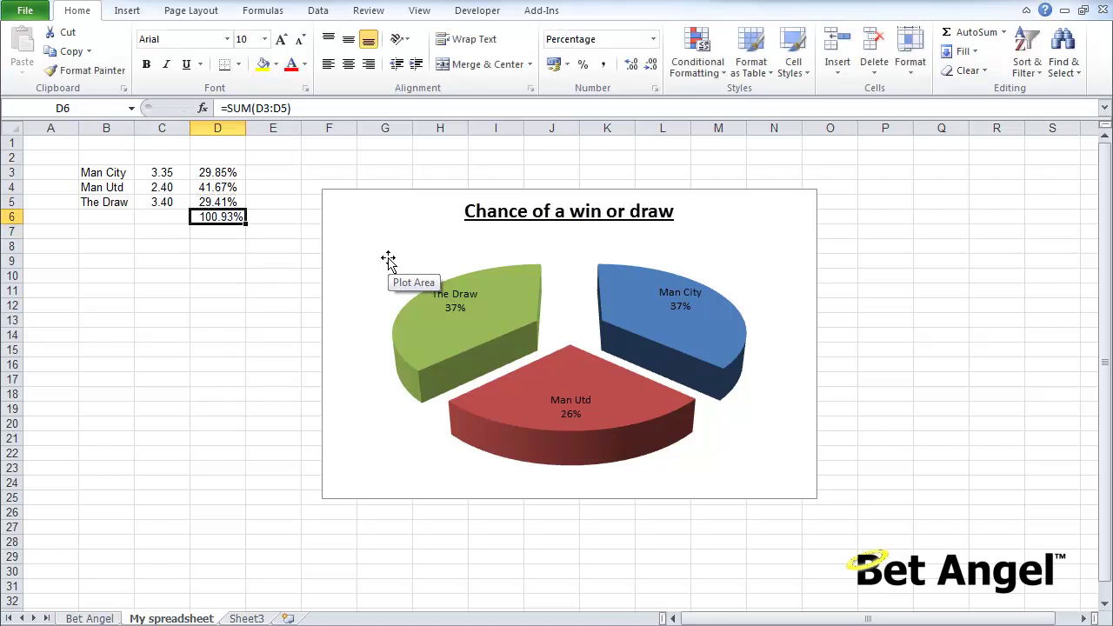
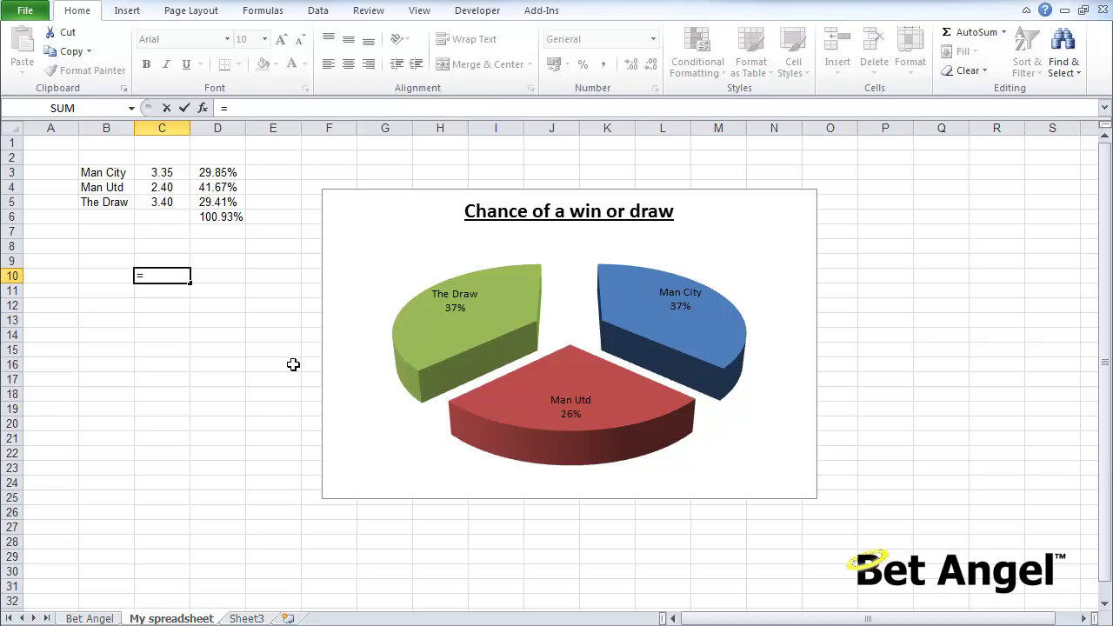
# Step: Link C10 to the Countdown value in F4 of the Bet Angel sheet and move the linked cell to D9
pyautogui.hotkey('ctrl', 'pageup')
pyautogui.click(403, 187)
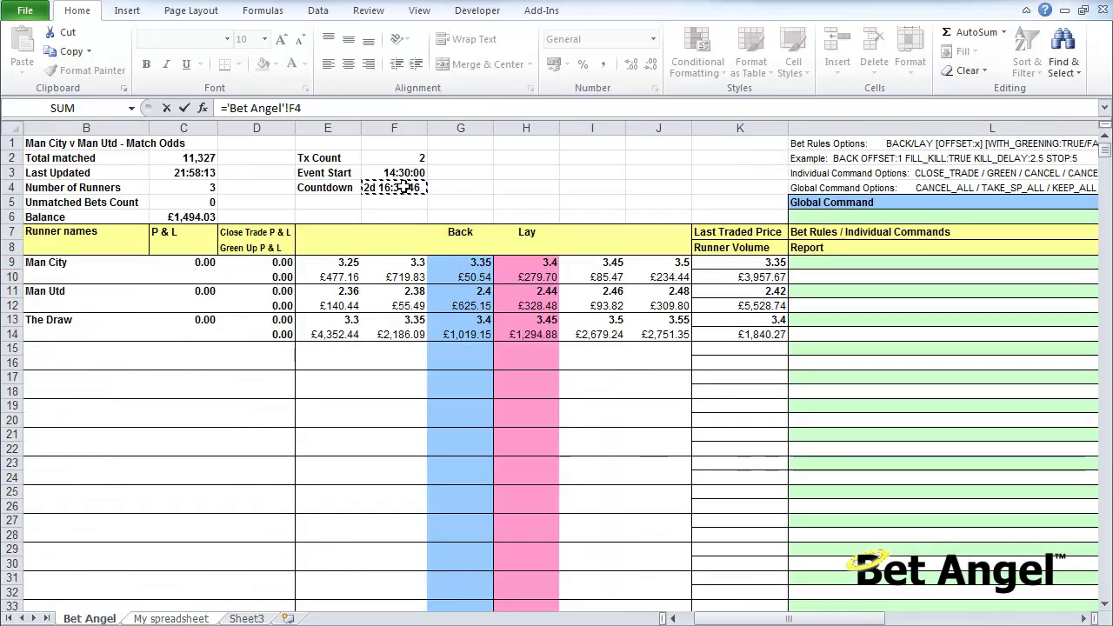
pyautogui.press('Return')
pyautogui.press('Up')
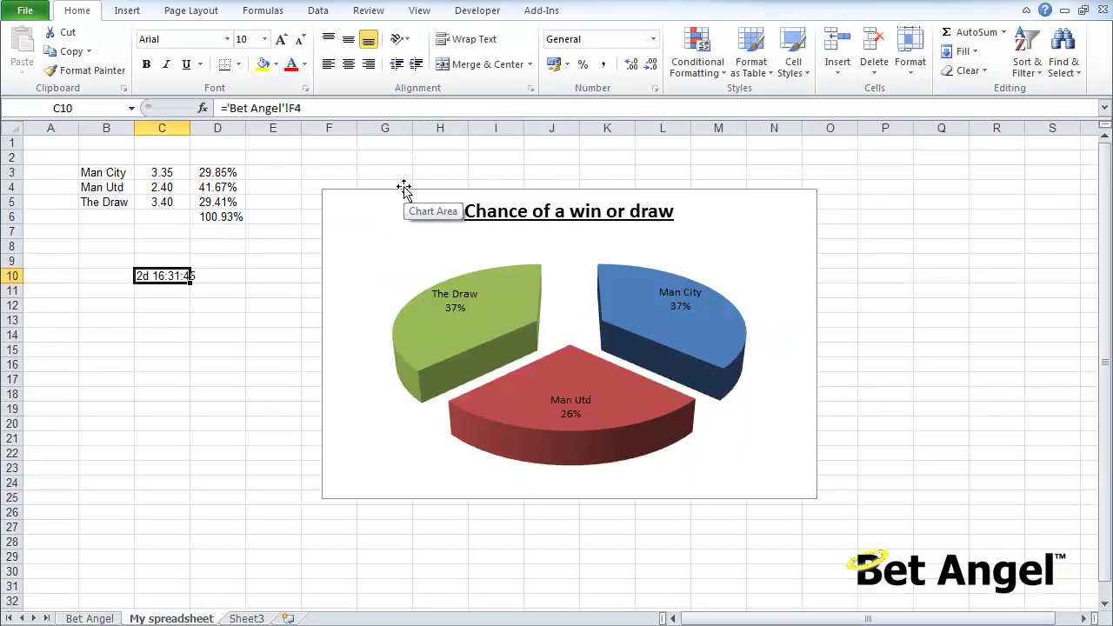
pyautogui.moveTo(190, 271); pyautogui.dragTo(246, 260)
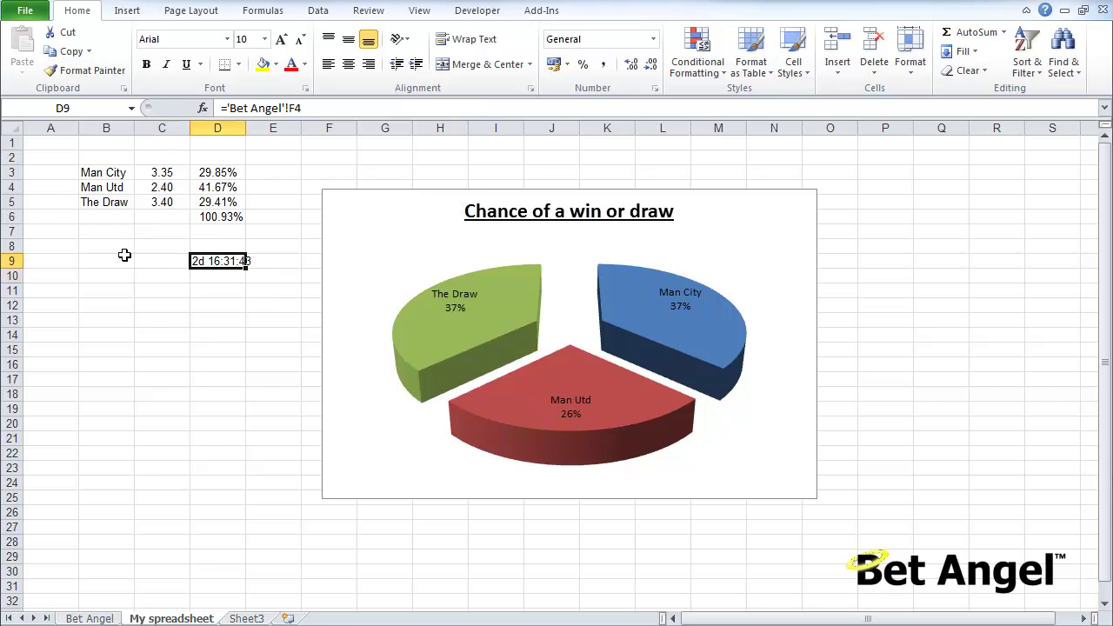
# Step: Enter the label "Time left to start:" in B9
pyautogui.click(106, 251)
pyautogui.write('Time l')
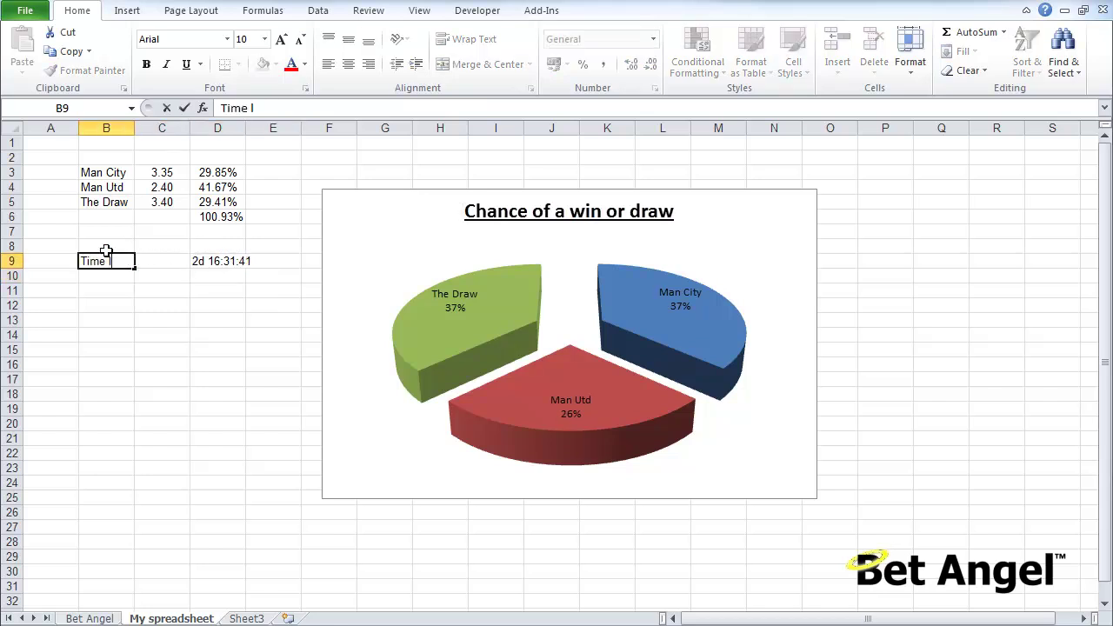
pyautogui.write('eft to star')
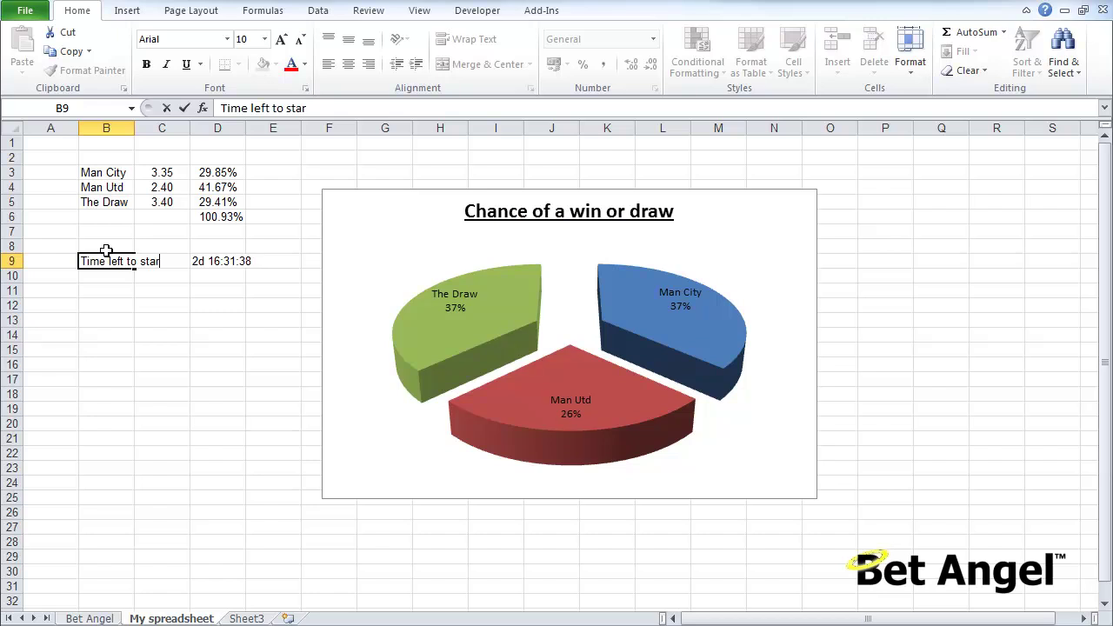
pyautogui.write('t:')
pyautogui.press('Return')
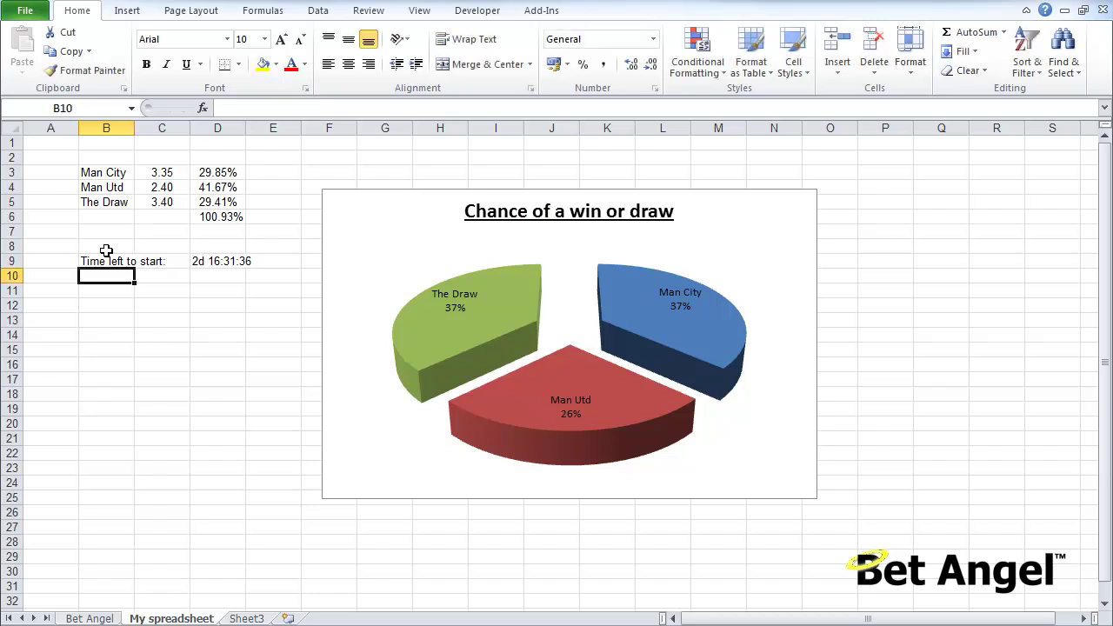
# Step: Enter the label "Money on Man Utd" in B11
pyautogui.press('Return')
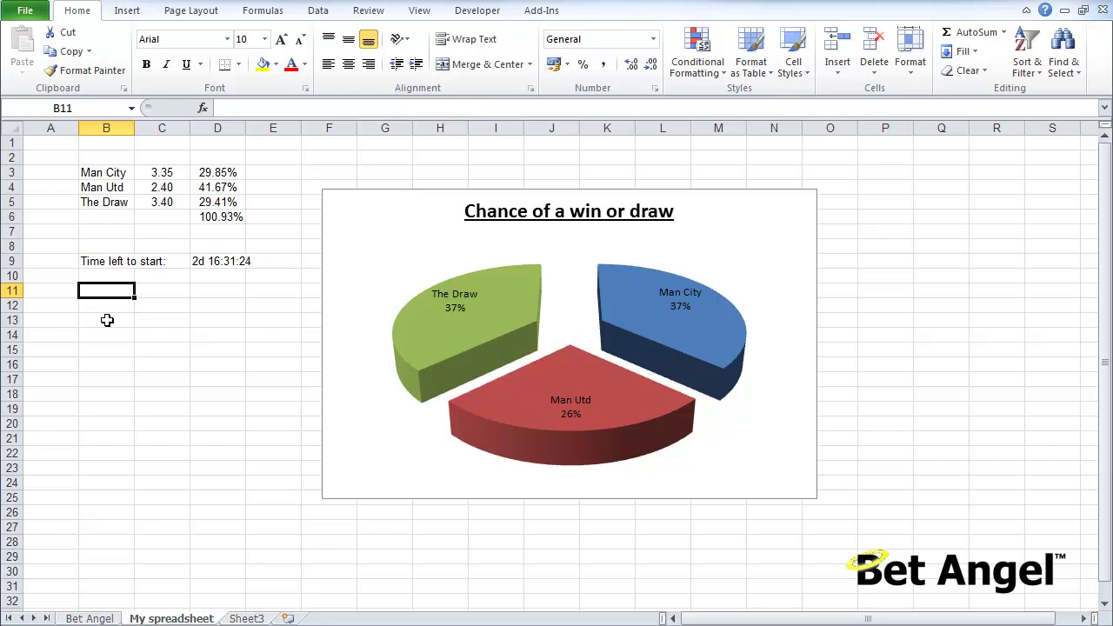
pyautogui.press('Right')
pyautogui.press('Left')
pyautogui.write('Money on Manu')
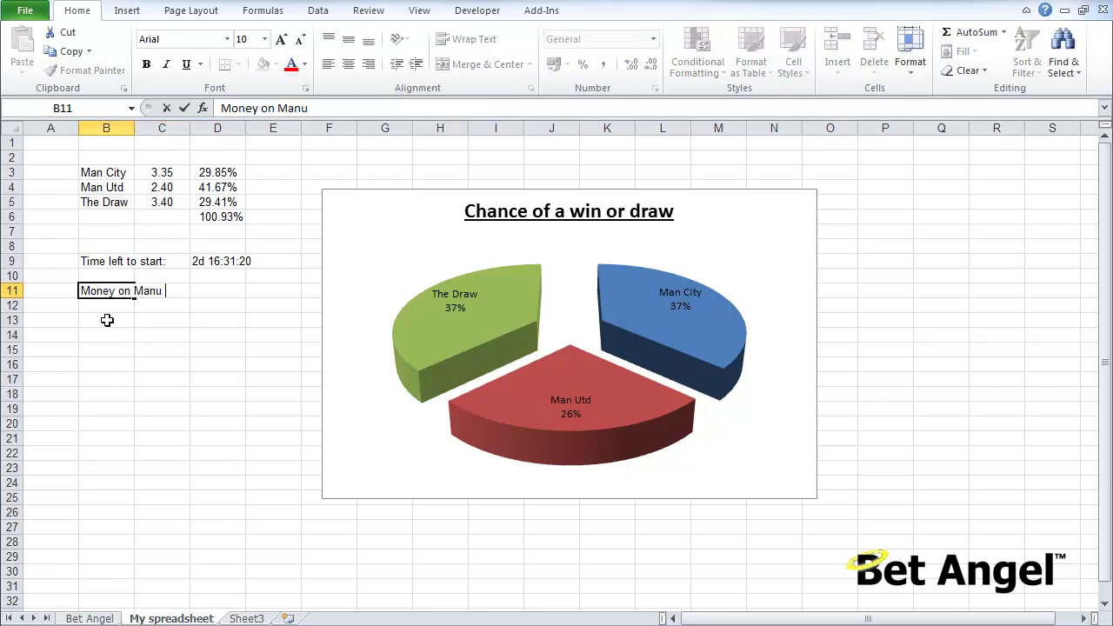
pyautogui.press('BackSpace')
pyautogui.write('Utd')
pyautogui.press('Right')
# Step: Begin a formula in D11 that adds Man Utd's back amounts G12, F12 and E12 from the Bet Angel sheet
pyautogui.press('Right')
pyautogui.press('Right')
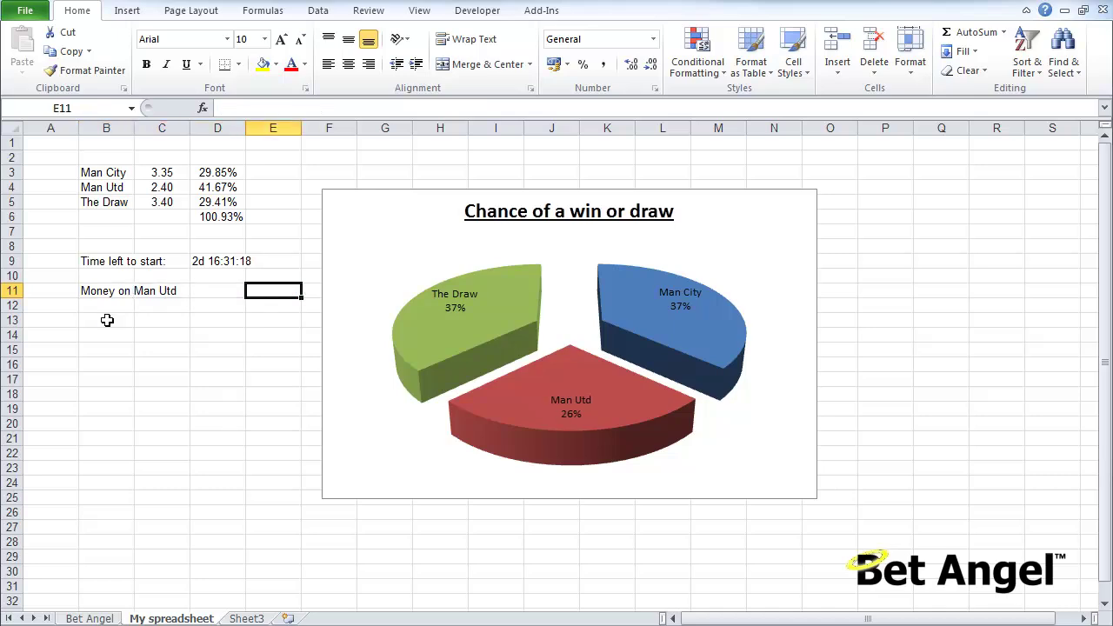
pyautogui.press('Left')
pyautogui.write('=')
pyautogui.hotkey('ctrl', 'pageup')
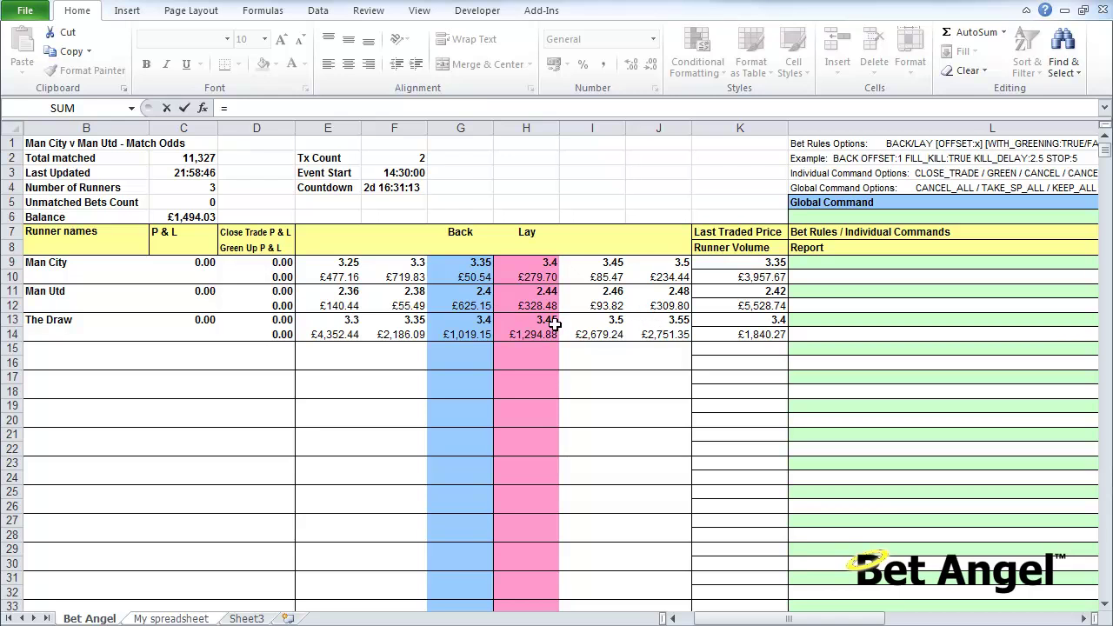
pyautogui.click(474, 307)
pyautogui.write('+')
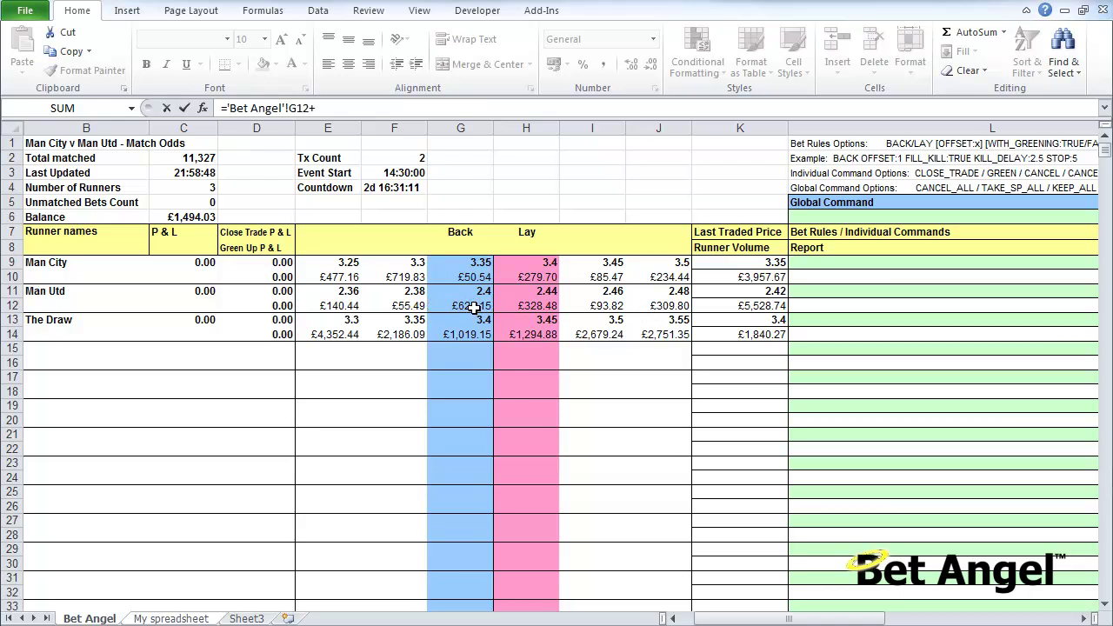
pyautogui.click(409, 305)
pyautogui.write('+')
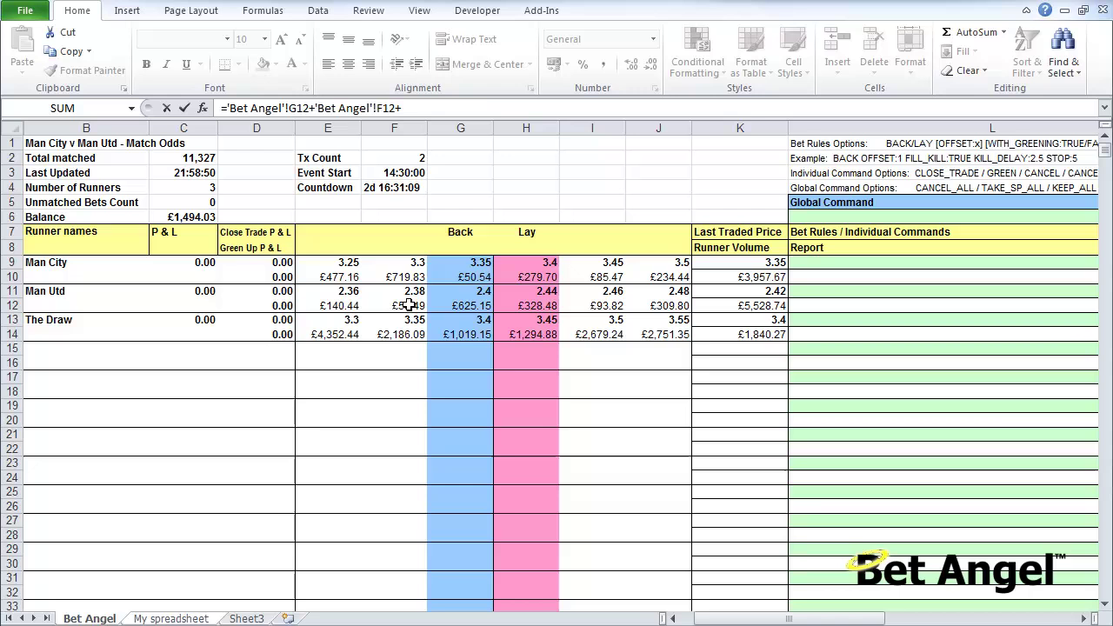
pyautogui.click(359, 305)
pyautogui.write('+')
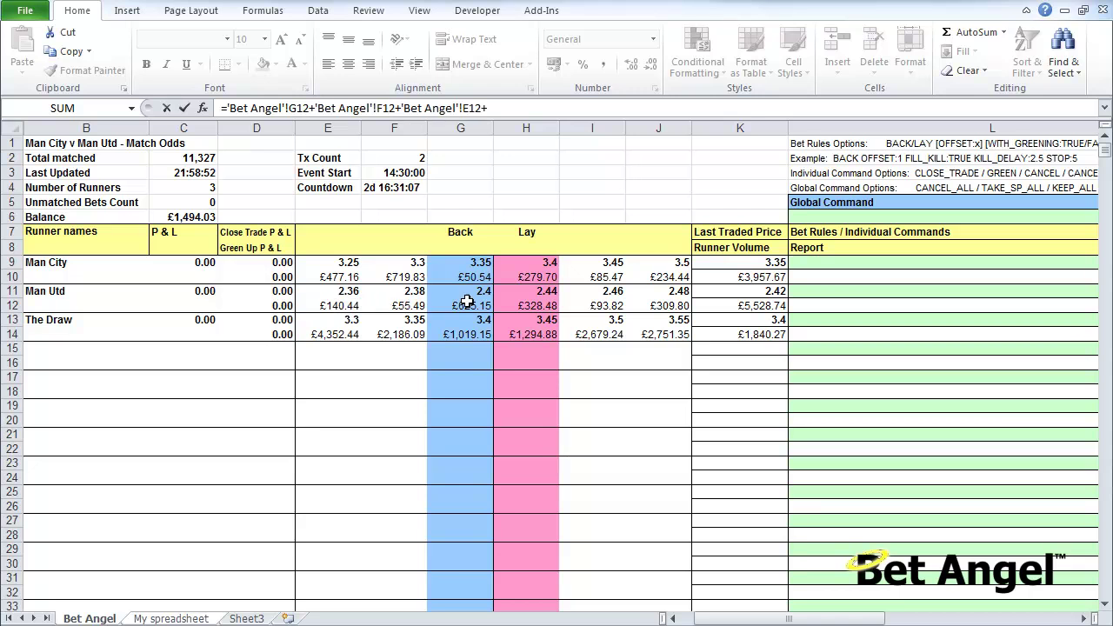
# Step: Complete the D11 sum with Man Utd's lay amounts H12, I12 and J12, and format the result with no decimal places
pyautogui.click(534, 307)
pyautogui.write('+')
pyautogui.click(595, 306)
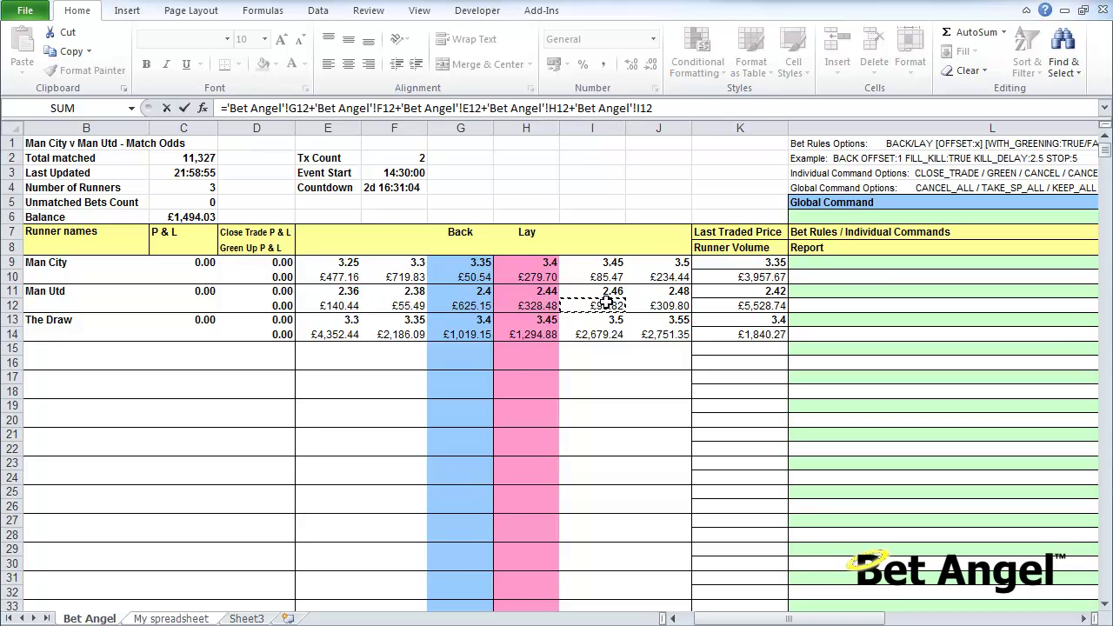
pyautogui.write('+')
pyautogui.click(667, 305)
pyautogui.press('Return')
pyautogui.press('Up')
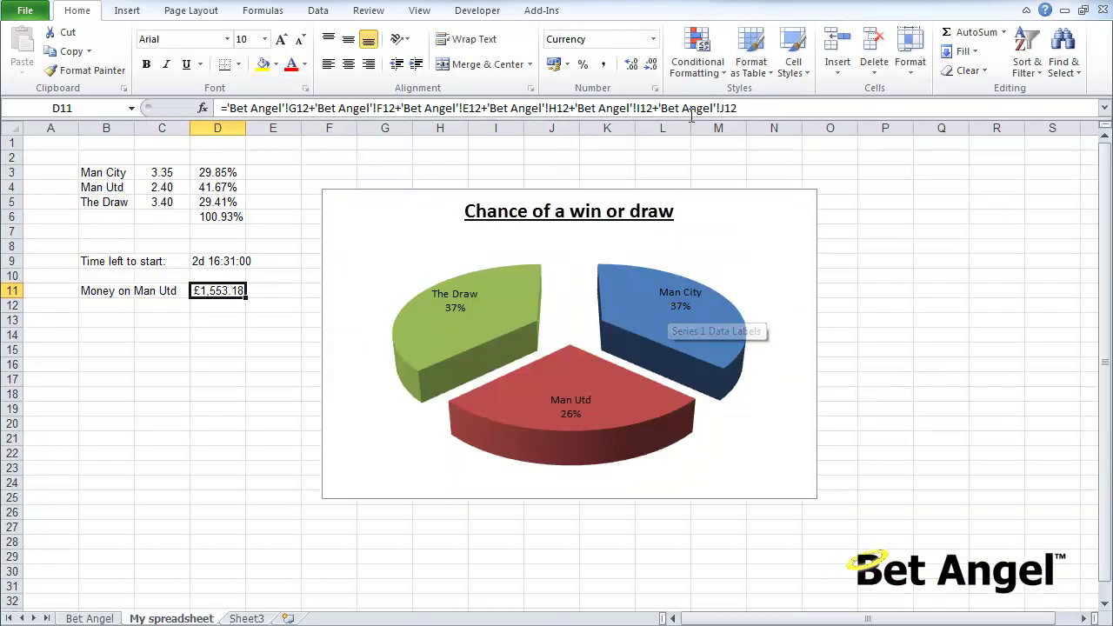
pyautogui.click(651, 64)
pyautogui.click(650, 64)
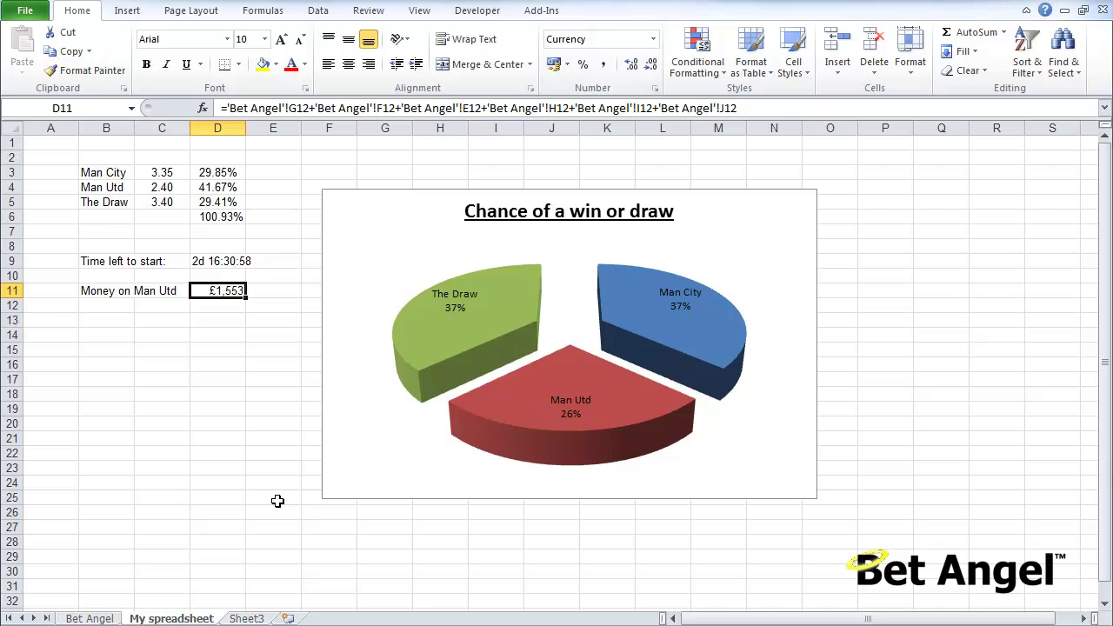
# Step: Begin a formula in D12 that adds Man City's back amounts E10, F10 and G10 from the Bet Angel sheet
pyautogui.press('Down')
pyautogui.press('Left')
pyautogui.press('Left')
pyautogui.press('Up')
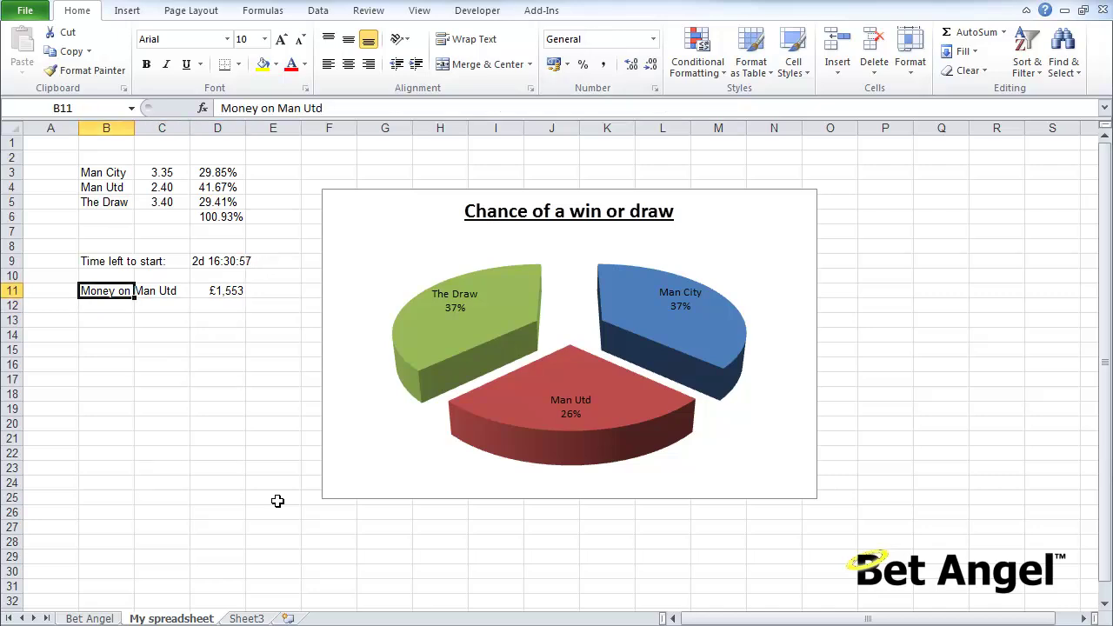
pyautogui.press('Down')
pyautogui.press('Right')
pyautogui.press('Right')
pyautogui.write('=')
pyautogui.hotkey('ctrl', 'pageup')
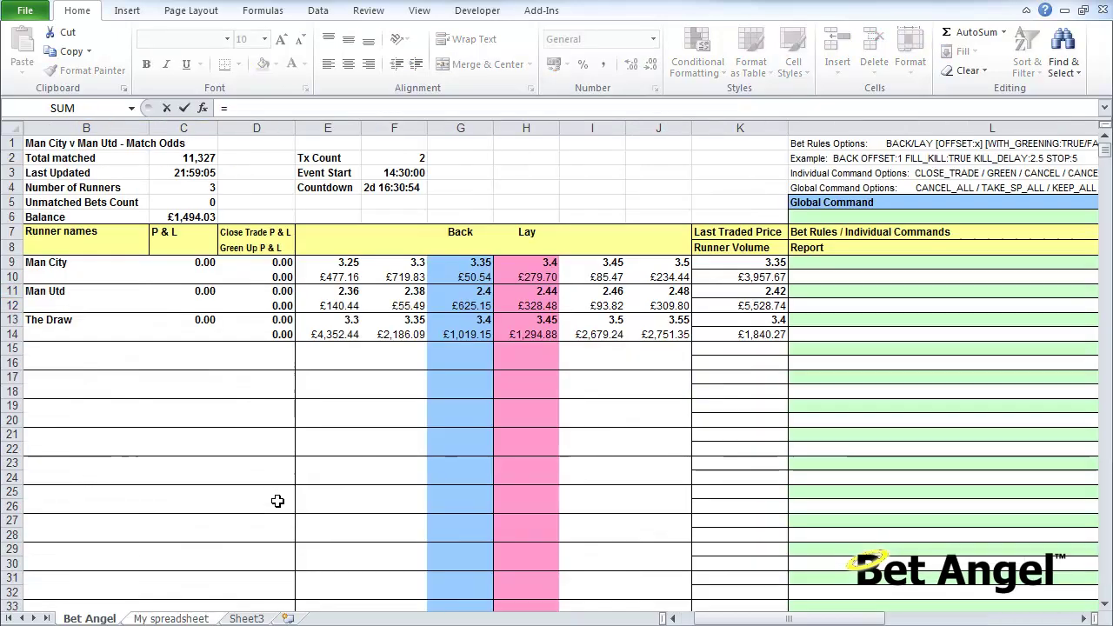
pyautogui.click(348, 276)
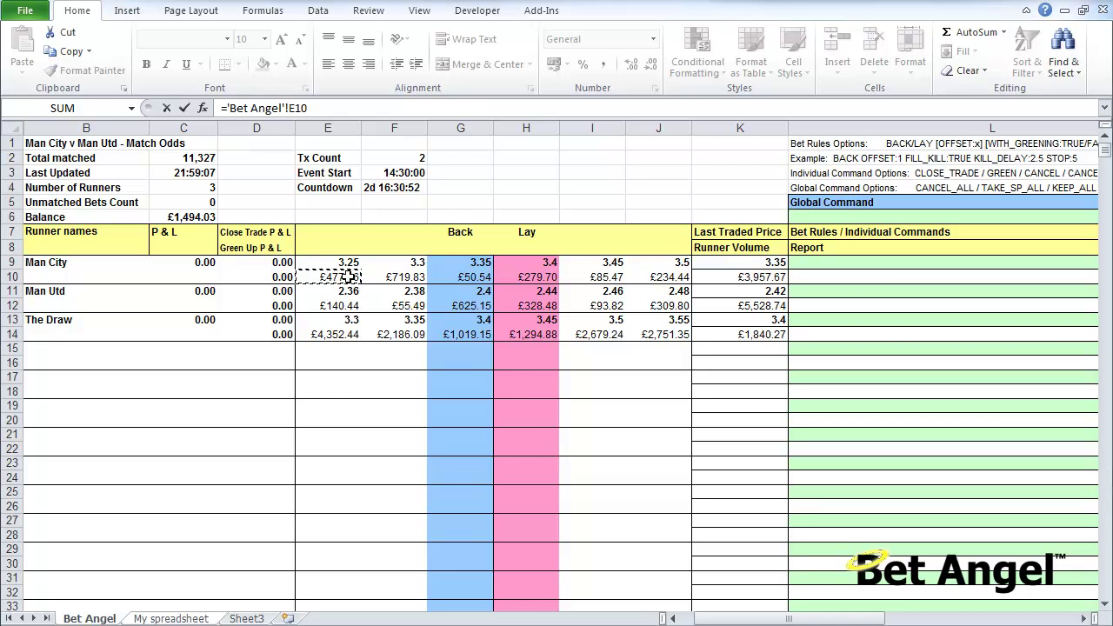
pyautogui.write('+')
pyautogui.click(409, 277)
pyautogui.write('+')
pyautogui.click(468, 275)
# Step: Complete the D12 sum with Man City's lay amounts H10, I10 and J10 from the Bet Angel sheet
pyautogui.write('+')
pyautogui.click(538, 275)
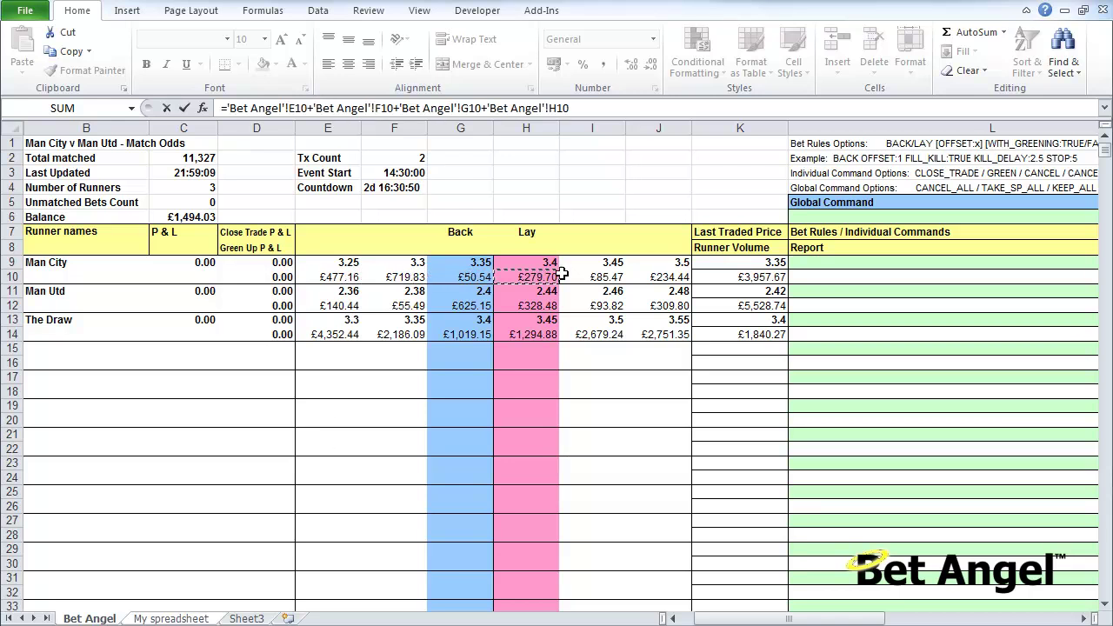
pyautogui.write('+')
pyautogui.click(605, 276)
pyautogui.write("+'Bet Angel'!I10")
pyautogui.click(663, 276)
pyautogui.press('Return')
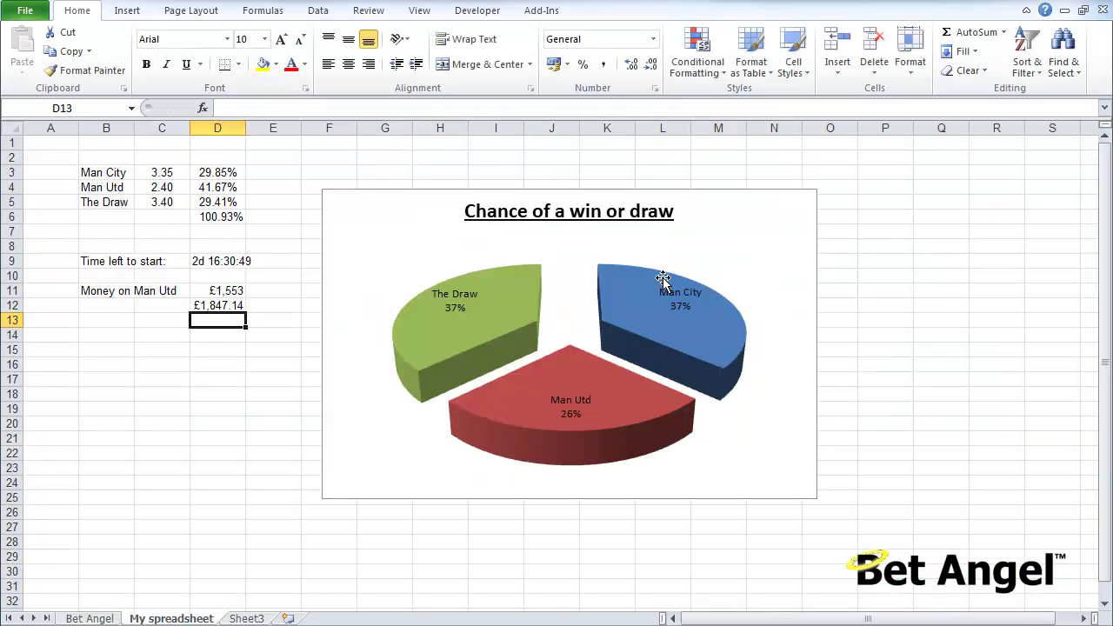
# Step: Copy the label from B11 into B12 and change it to "Money on Man City"
pyautogui.press('Up')
pyautogui.press('Up')
pyautogui.press('Left')
pyautogui.press('Left')
pyautogui.hotkey('ctrl', 'c')
pyautogui.press('Down')
pyautogui.hotkey('ctrl', 'v')
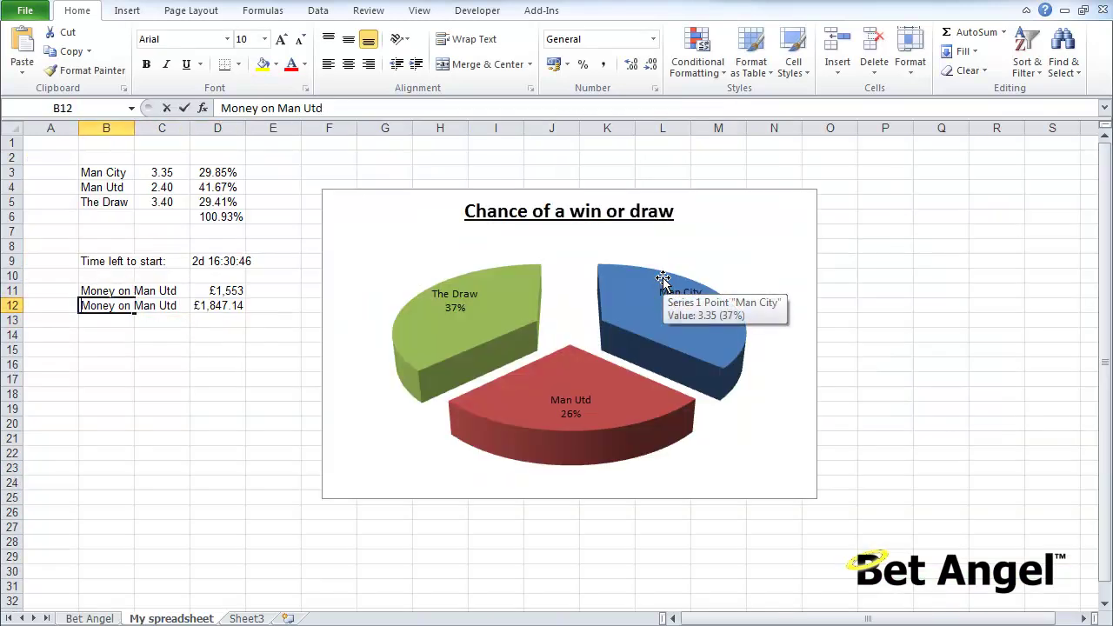
pyautogui.press('F2')
pyautogui.hotkey('ctrl', 'shift', 'Left')
pyautogui.write('City')
pyautogui.press('Return')
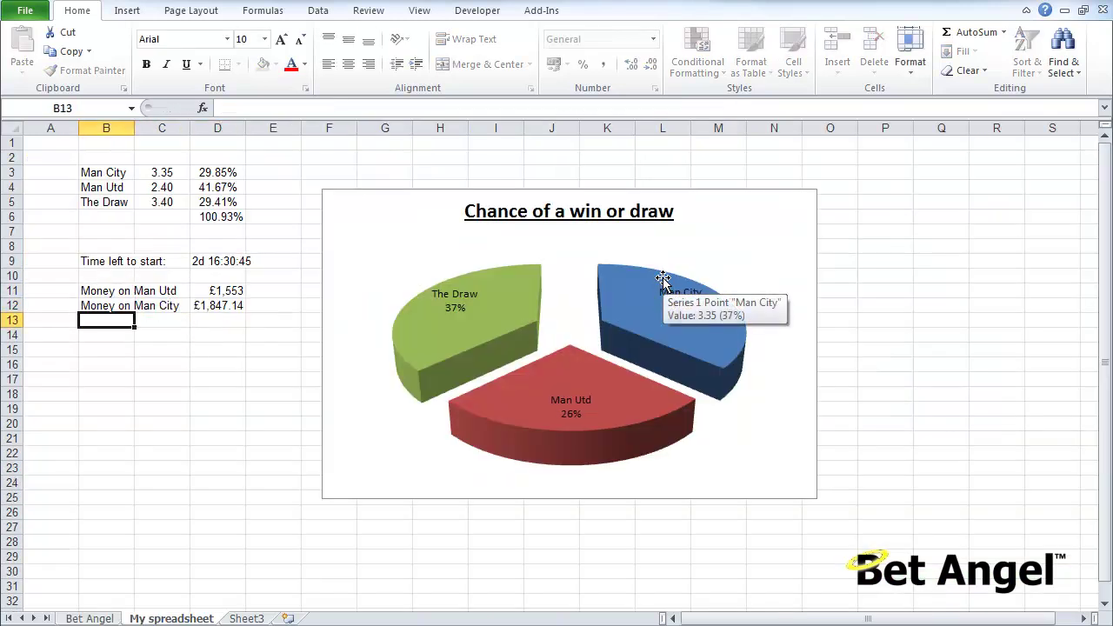
# Step: Copy the label from B12 into B13 and change it to "Money on Draw"
pyautogui.press('Up')
pyautogui.hotkey('ctrl', 'c')
pyautogui.press('Down')
pyautogui.hotkey('ctrl', 'v')
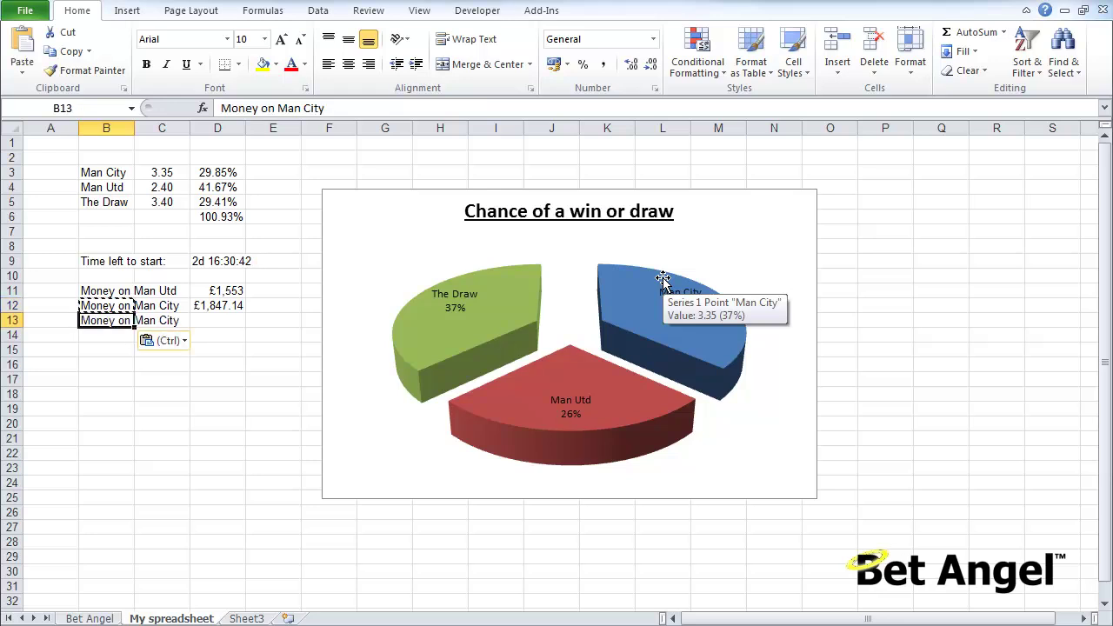
pyautogui.press('Escape')
pyautogui.press('F2')
pyautogui.hotkey('ctrl', 'shift', 'Left')
pyautogui.hotkey('ctrl', 'shift', 'Left')
pyautogui.write('Draw')
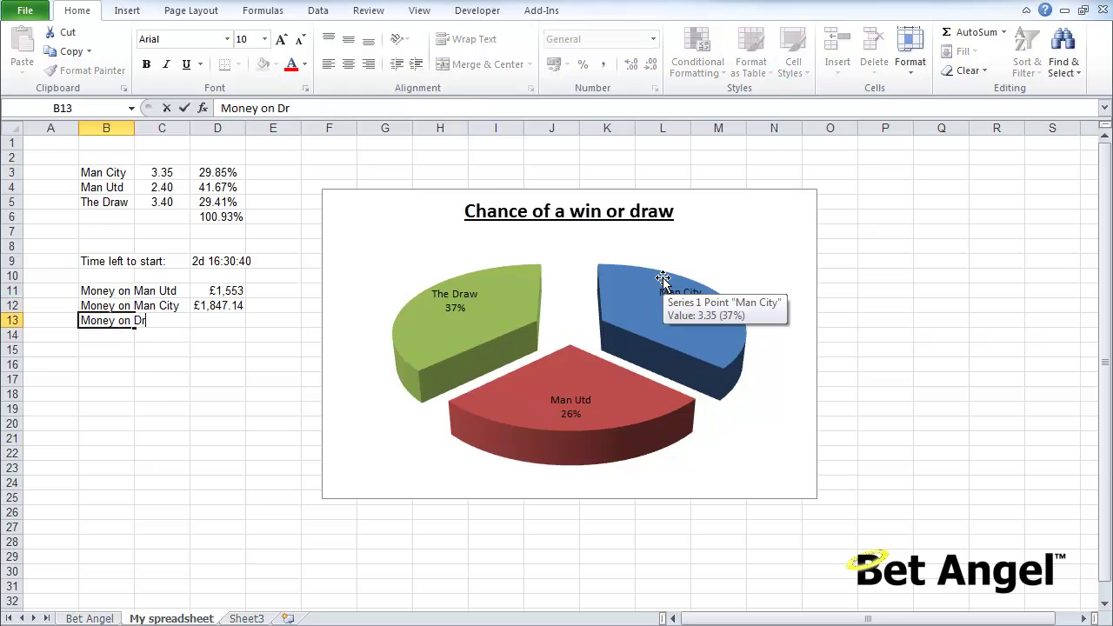
pyautogui.press('Return')
# Step: Format the Man City money amount in D12 with no decimal places
pyautogui.press('Up')
pyautogui.press('Right')
pyautogui.press('Right')
pyautogui.press('Up')
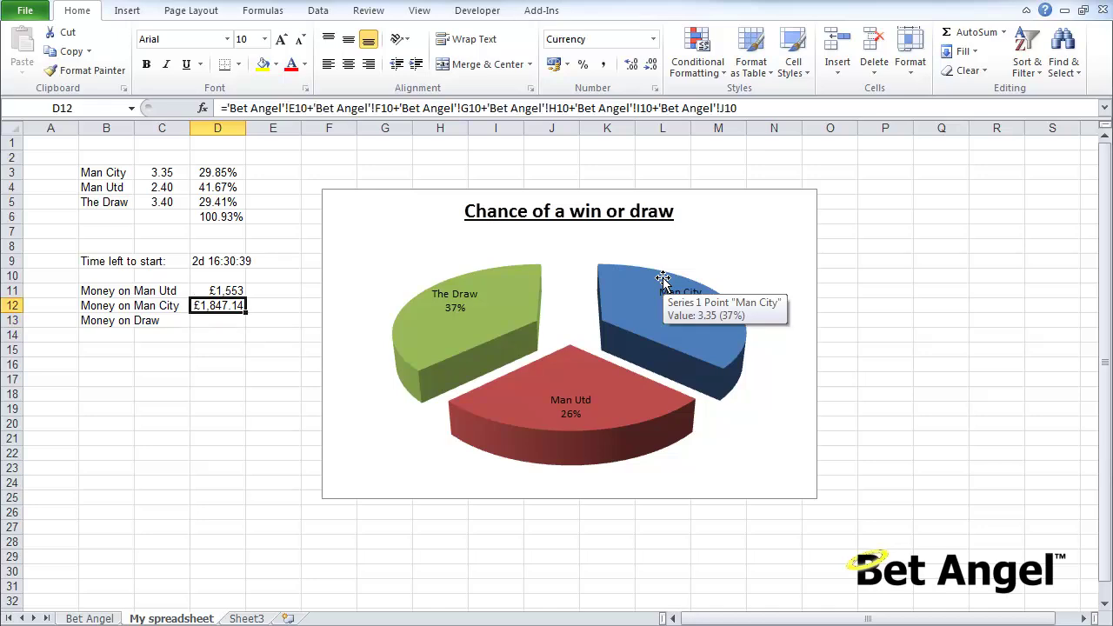
pyautogui.click(651, 64)
pyautogui.click(650, 64)
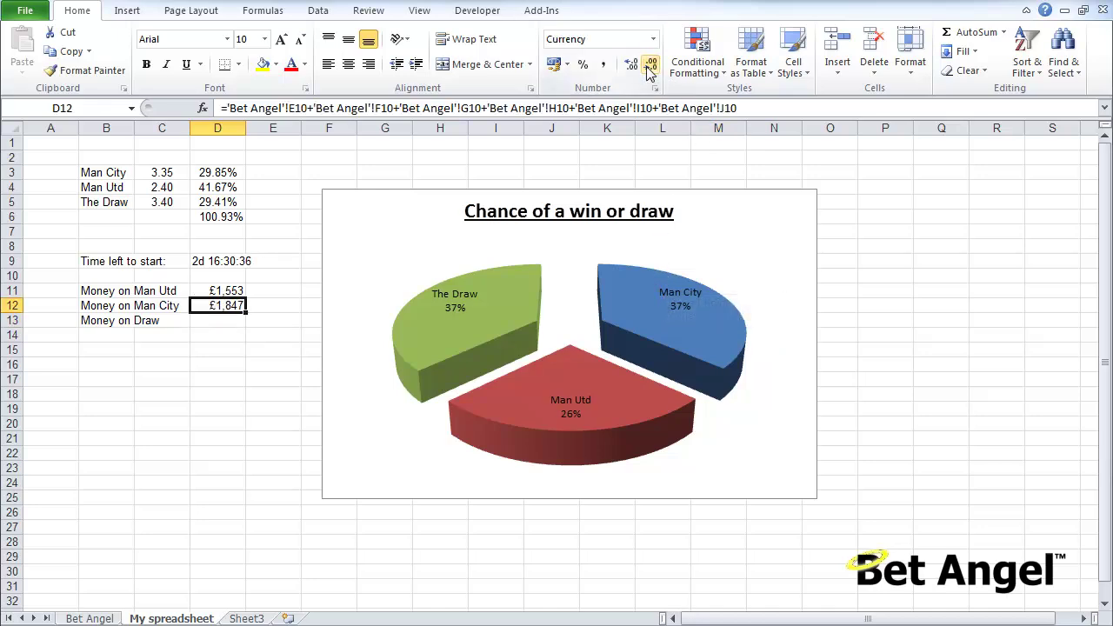
# Step: Begin a formula in D13 that adds the draw's back amounts E14, F14 and G14 from the Bet Angel sheet
pyautogui.press('Down')
pyautogui.write('=')
pyautogui.hotkey('ctrl', 'pageup')
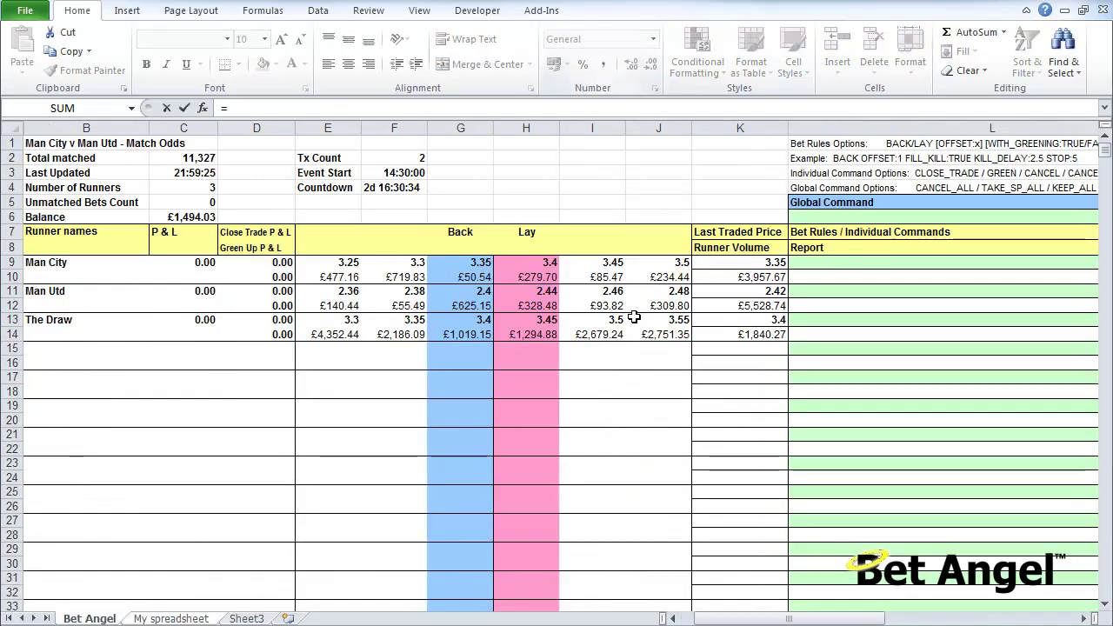
pyautogui.click(337, 334)
pyautogui.write('+')
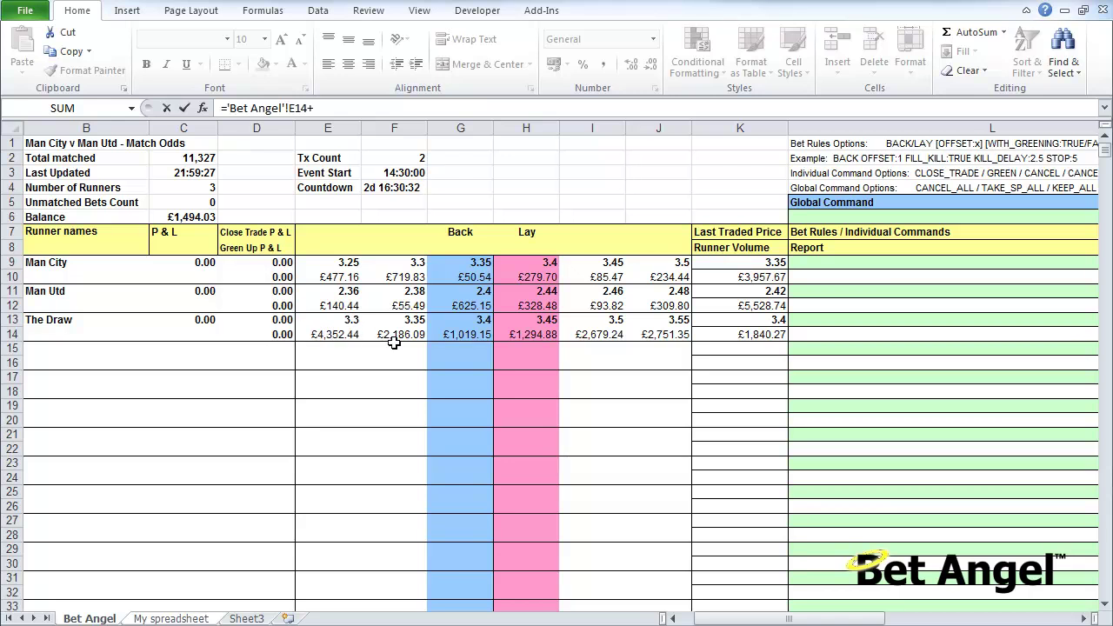
pyautogui.click(394, 339)
pyautogui.write('+')
pyautogui.click(454, 336)
# Step: Complete the D13 sum with the draw's lay amounts H14, I14 and J14 from the Bet Angel sheet
pyautogui.write("+'Bet Angel'!G14")
pyautogui.click(532, 332)
pyautogui.write("+'Bet Angel'!H14+")
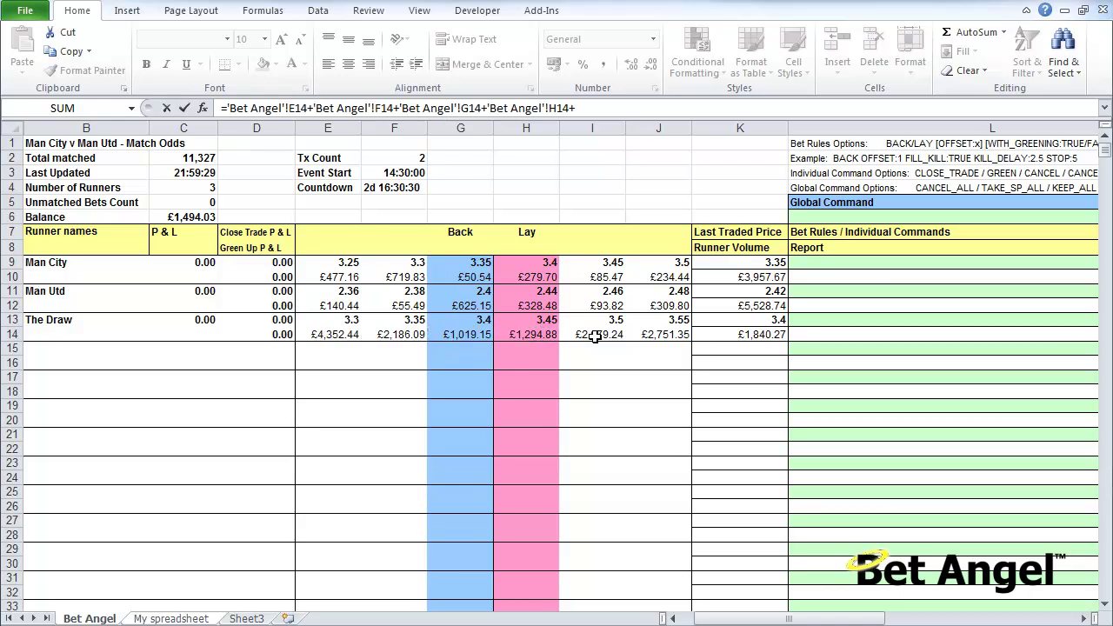
pyautogui.click(594, 336)
pyautogui.write('+')
pyautogui.click(666, 335)
pyautogui.press('Return')
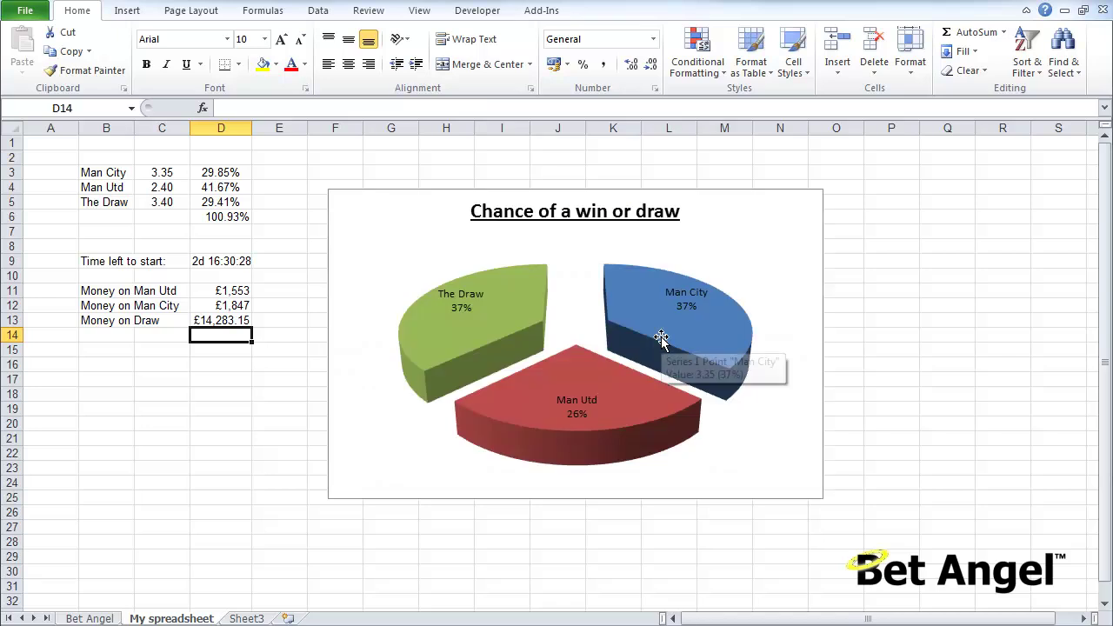
# Step: Format the draw money amount in D13 with no decimal places
pyautogui.press('Up')
pyautogui.click(650, 68)
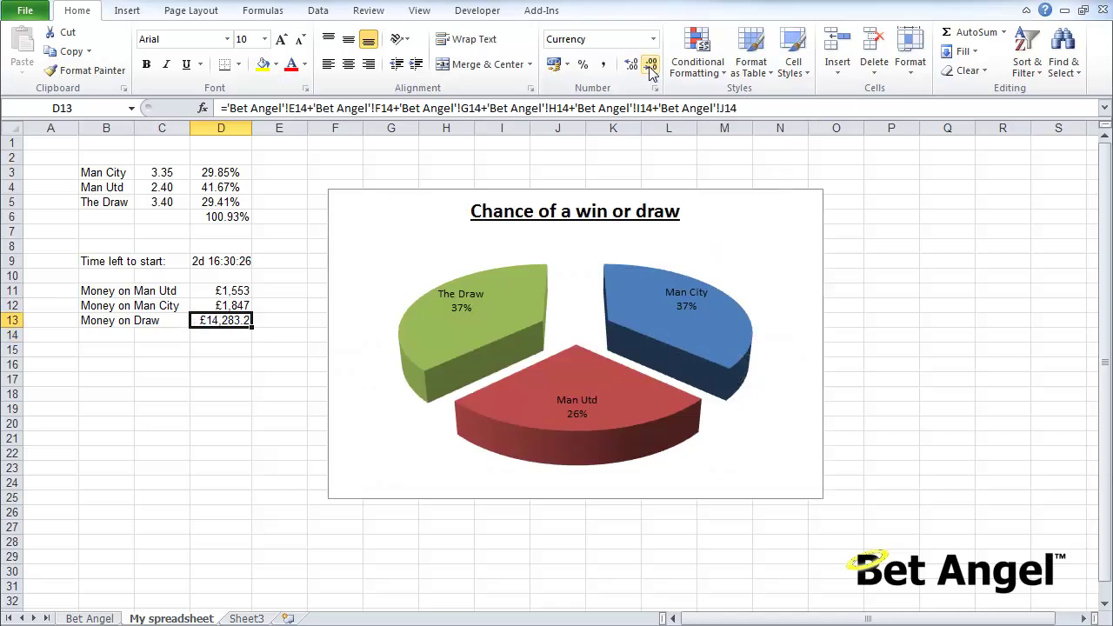
pyautogui.click(651, 68)
# Step: Total the three money amounts in D14 with a SUM of D11:D13
pyautogui.press('Down')
pyautogui.write('=')
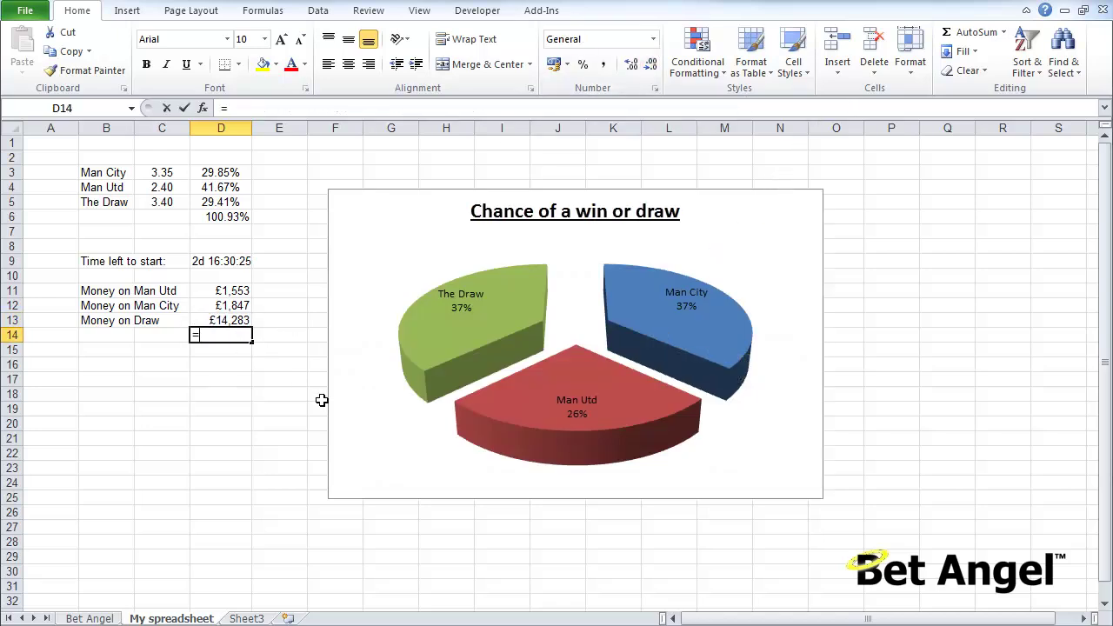
pyautogui.write('sum(D11:D13')
pyautogui.press('Return')
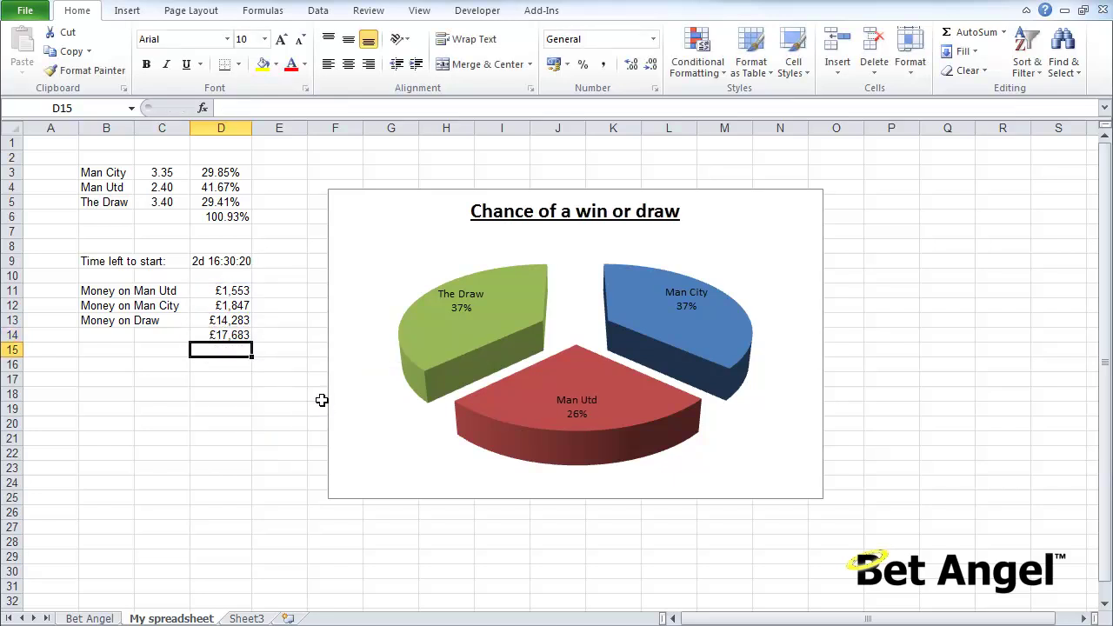
pyautogui.press('Up')
pyautogui.press('Up')
pyautogui.press('Right')
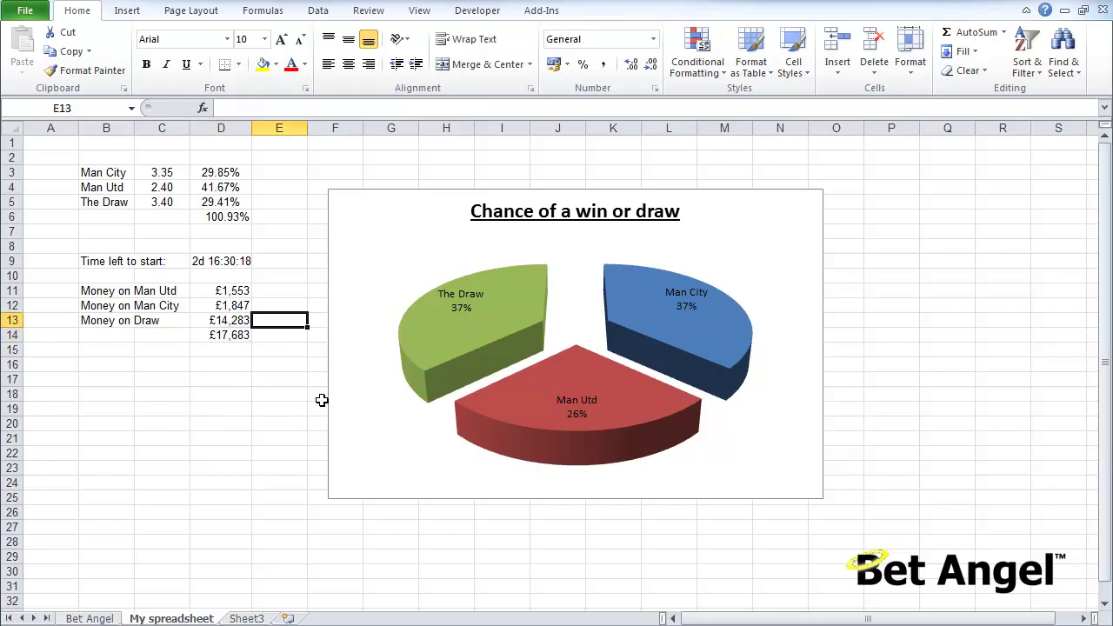
pyautogui.press('Up')
pyautogui.press('Up')
pyautogui.write('=')
pyautogui.press('Left')
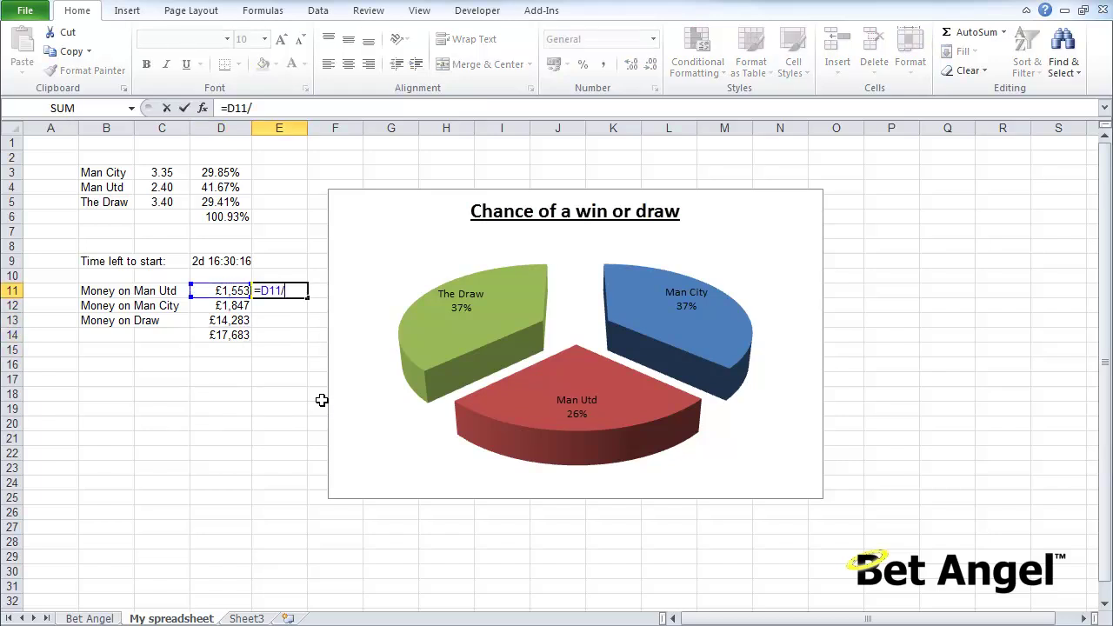
pyautogui.write('/')
pyautogui.press('Down')
pyautogui.press('Left')
pyautogui.press('Escape')
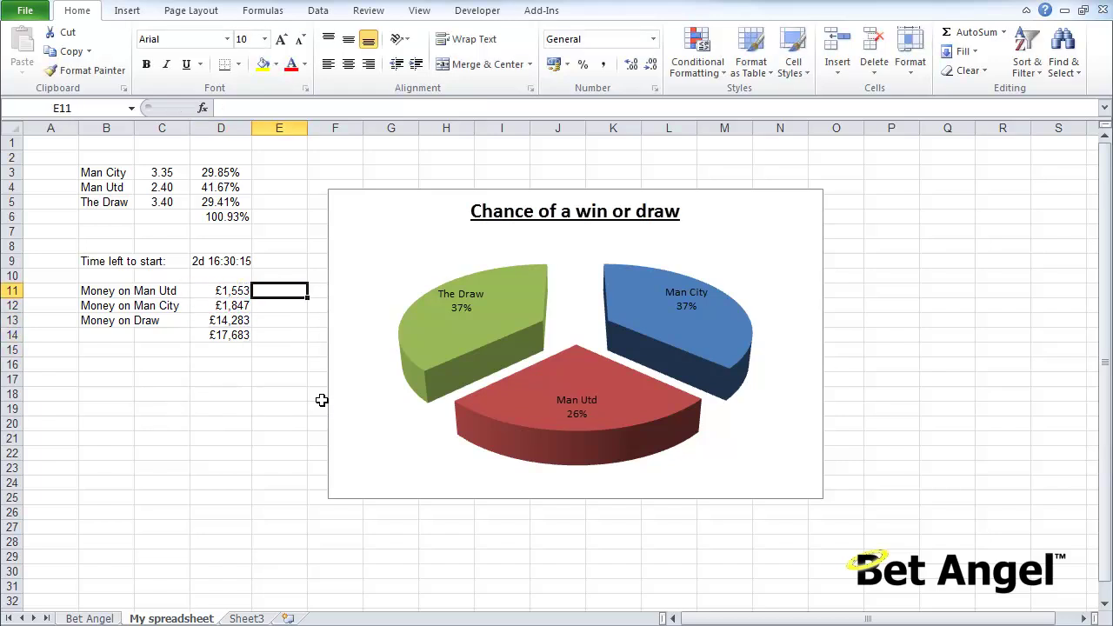
# Step: Enter the formula =D11/D14 in E11 to calculate Man Utd's share of the total money
pyautogui.write('=-')
pyautogui.press('BackSpace')
pyautogui.press('Left')
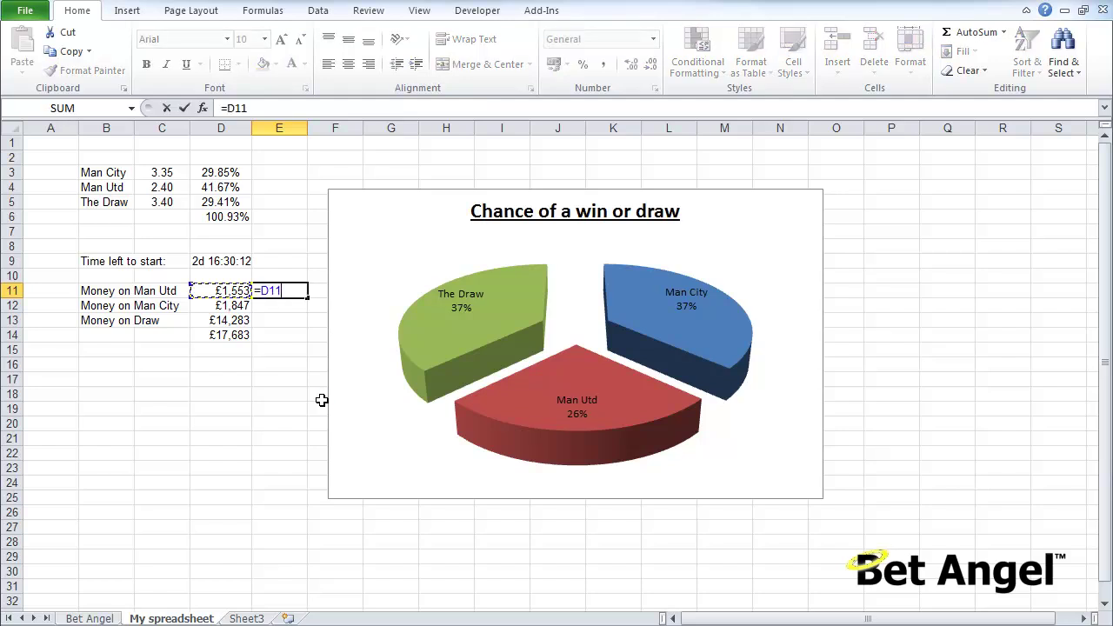
pyautogui.write('/')
pyautogui.press('Left')
pyautogui.press('Down')
pyautogui.press('Down')
pyautogui.press('Down')
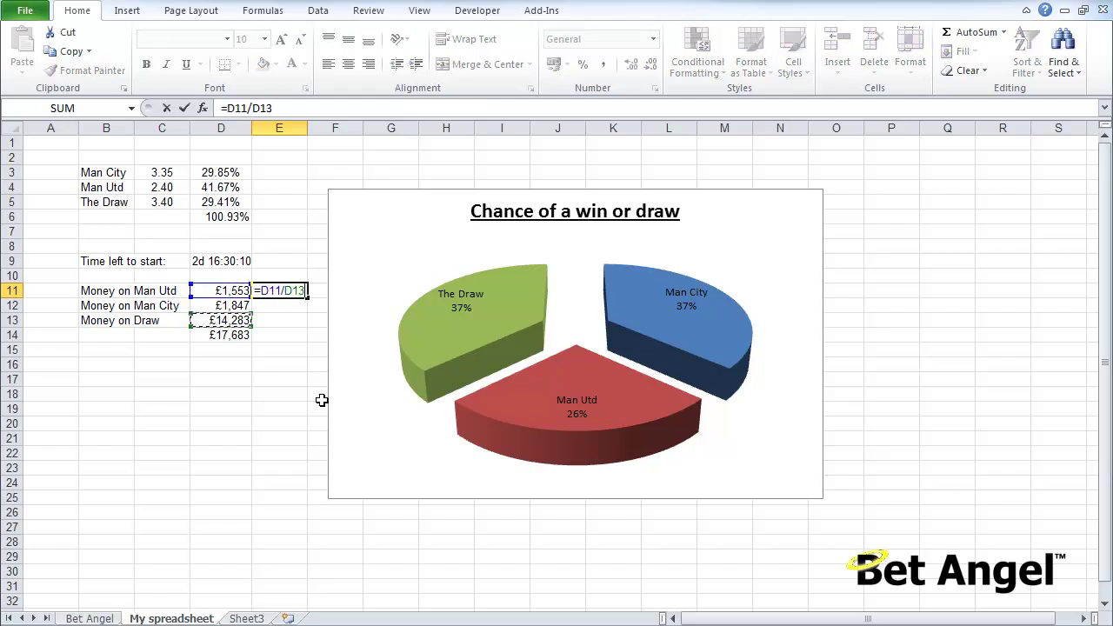
pyautogui.press('Return')
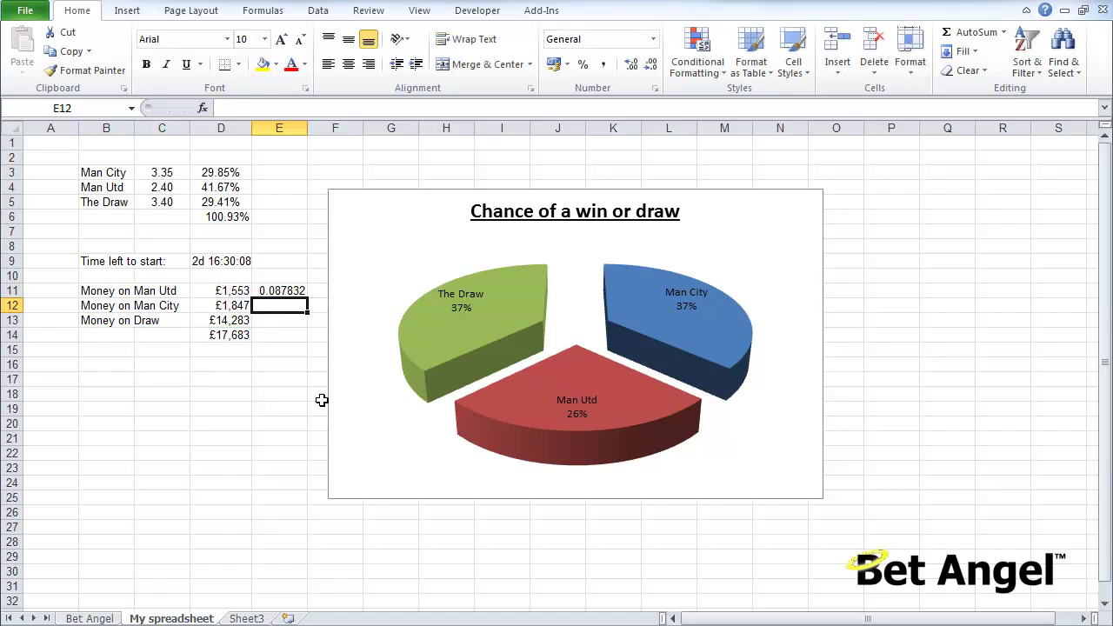
# Step: Format E11 as a percentage with two decimal places
pyautogui.press('Up')
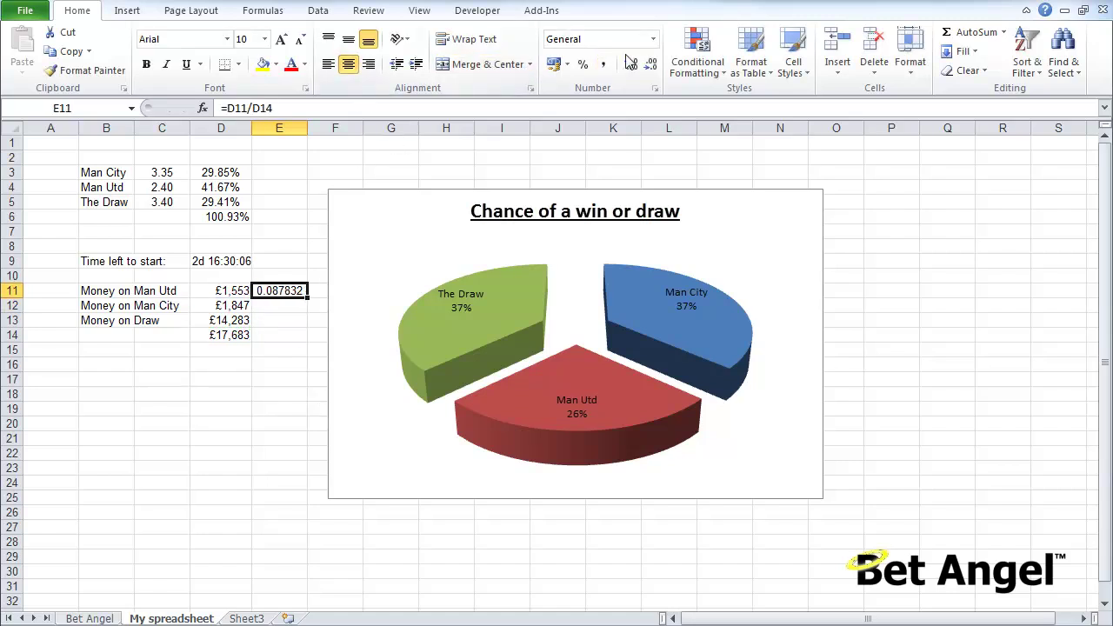
pyautogui.click(582, 66)
pyautogui.click(632, 68)
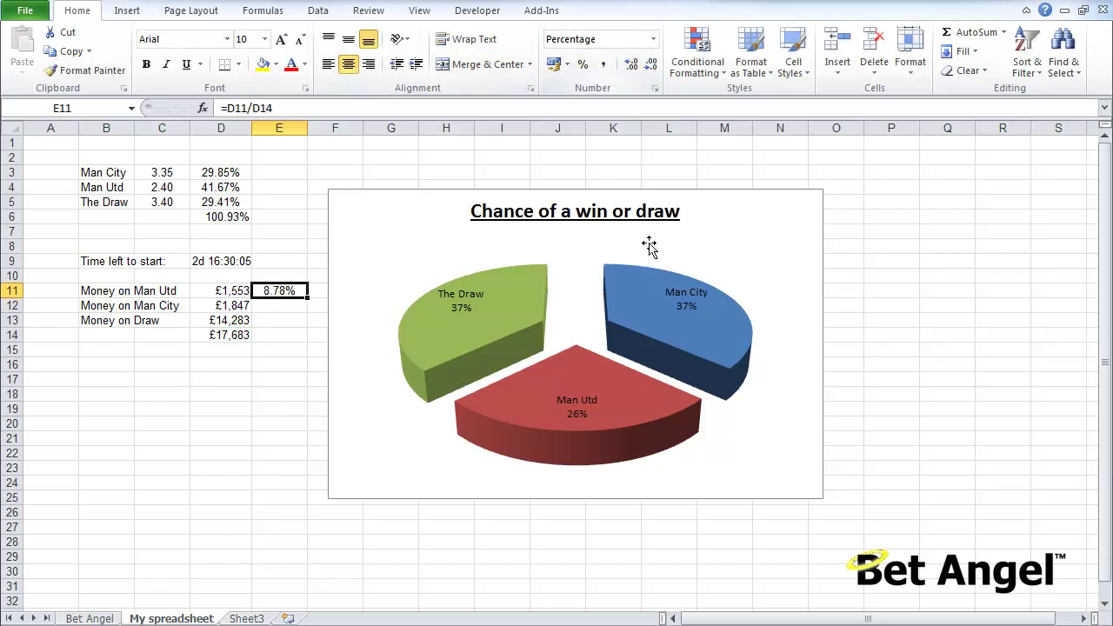
# Step: Make the total's reference in E11 absolute so the formula reads =D11/$D$14
pyautogui.press('F2')
pyautogui.write('$')
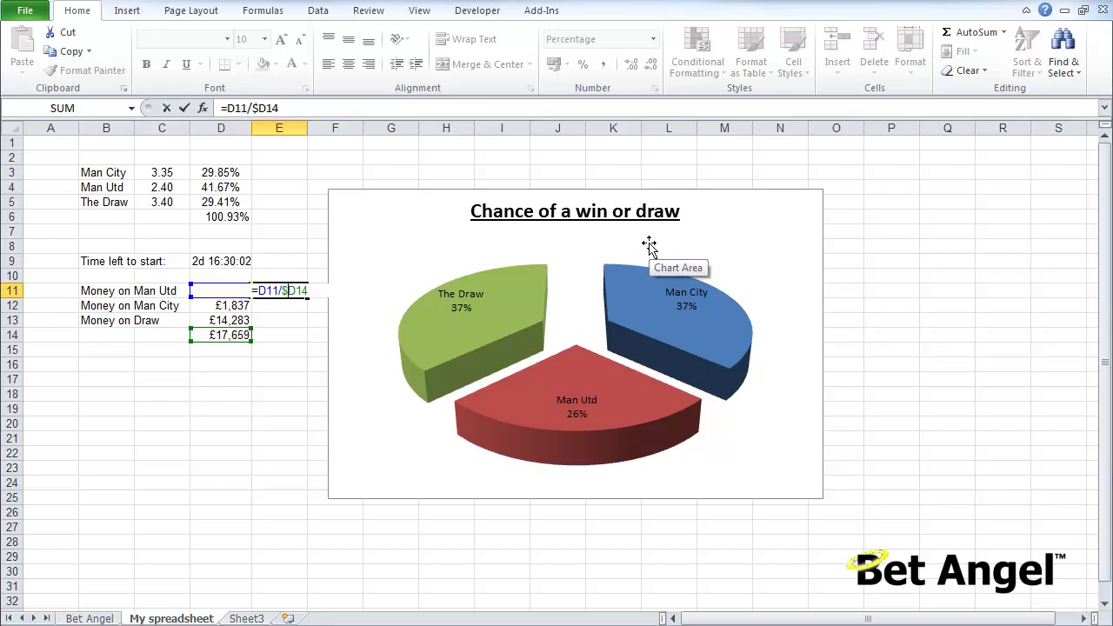
pyautogui.press('Right')
pyautogui.write('$')
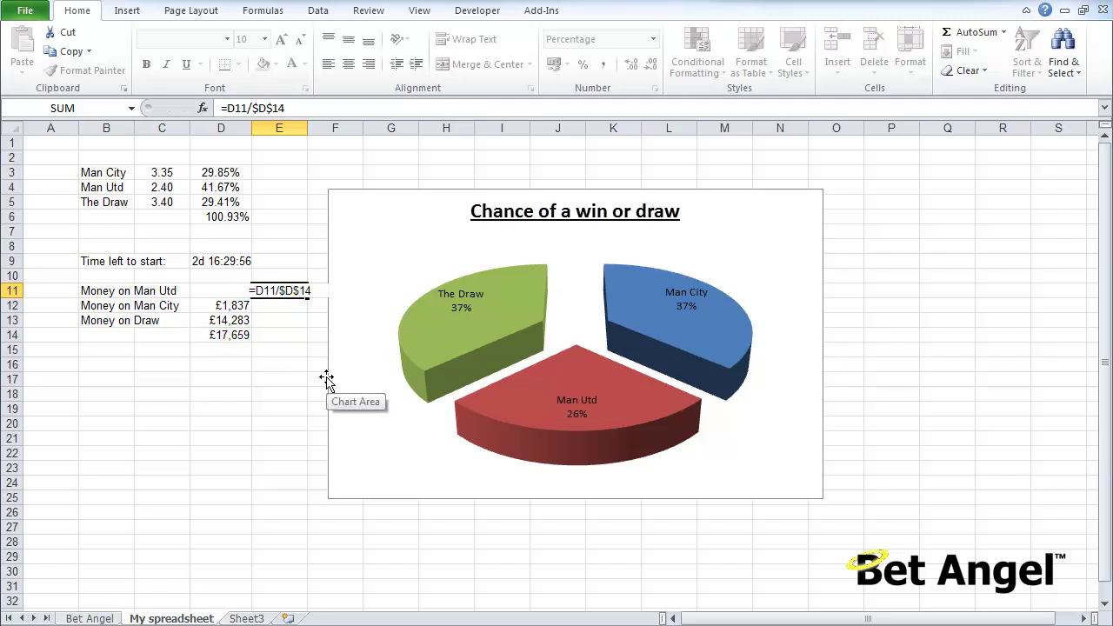
pyautogui.hotkey('ctrl', 'Return')
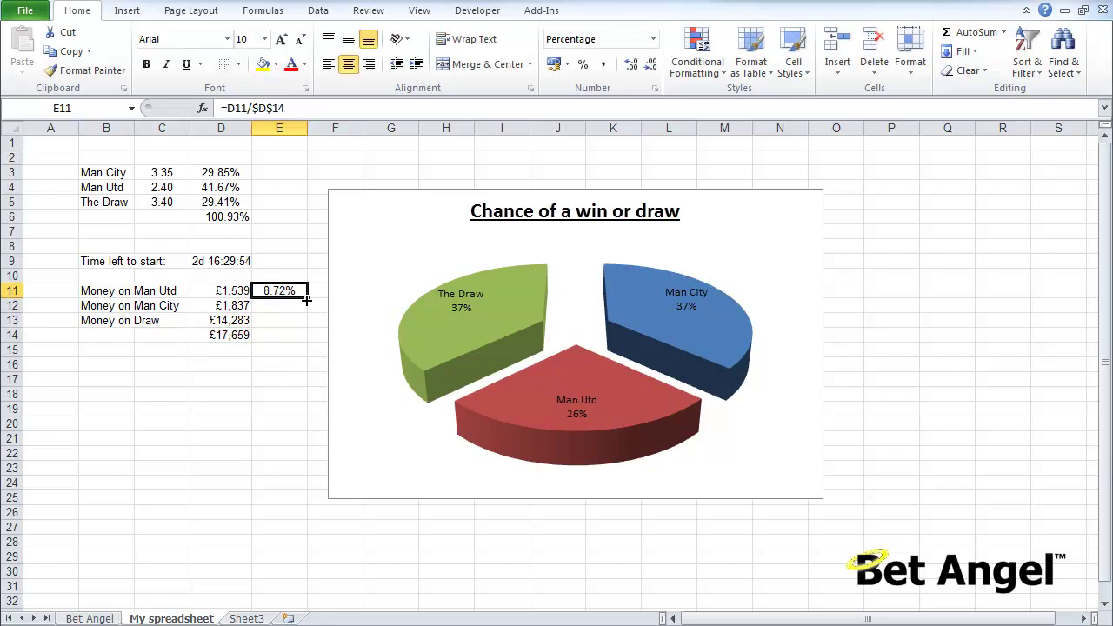
# Step: Fill the percentage formula from E11 down through E13 for Man City and the draw
pyautogui.moveTo(308, 298); pyautogui.dragTo(302, 325)
pyautogui.click(281, 349)
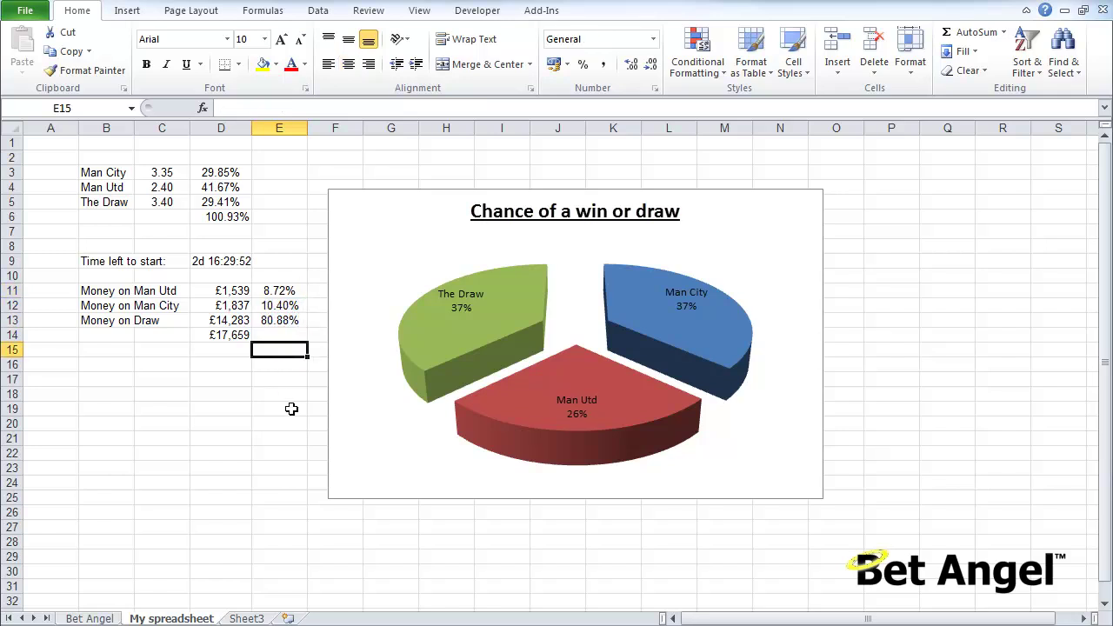
pyautogui.click(285, 323)
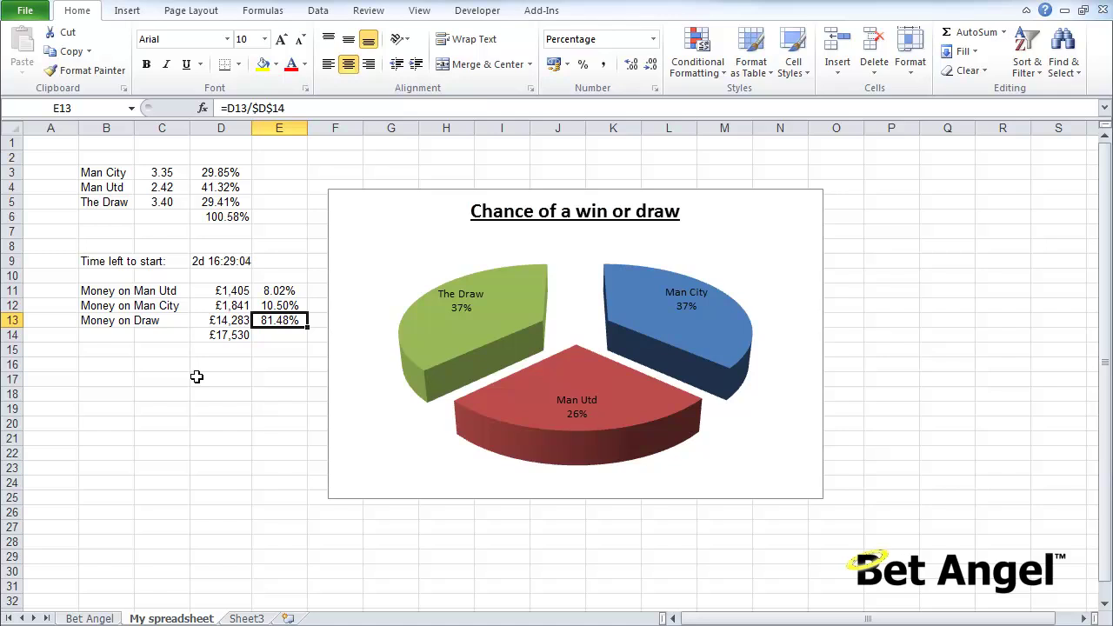
# Step: Review the source data on the Bet Angel sheet and the money amounts and shares in D11:E14 of My spreadsheet
pyautogui.hotkey('ctrl', 'pageup')
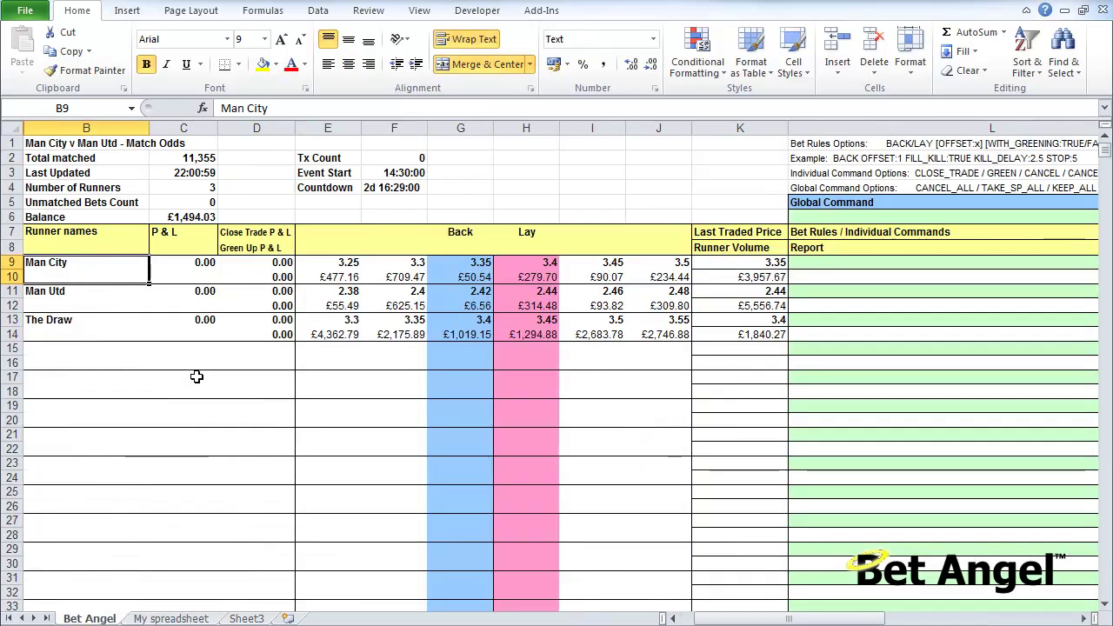
pyautogui.hotkey('ctrl', 'pagedown')
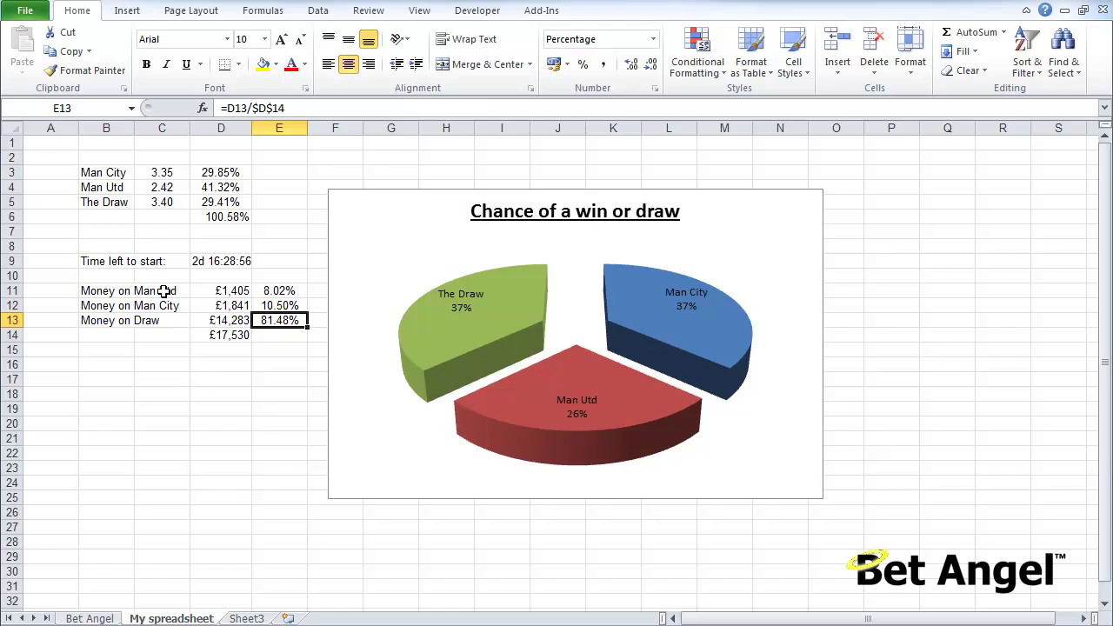
pyautogui.click(124, 292)
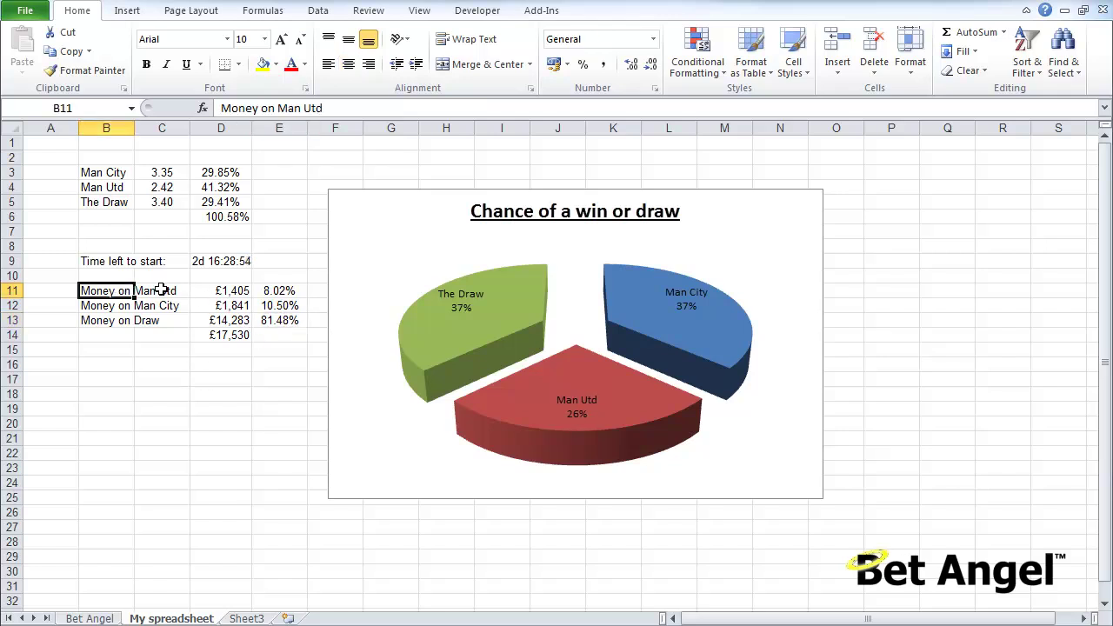
pyautogui.moveTo(224, 293); pyautogui.dragTo(269, 338)
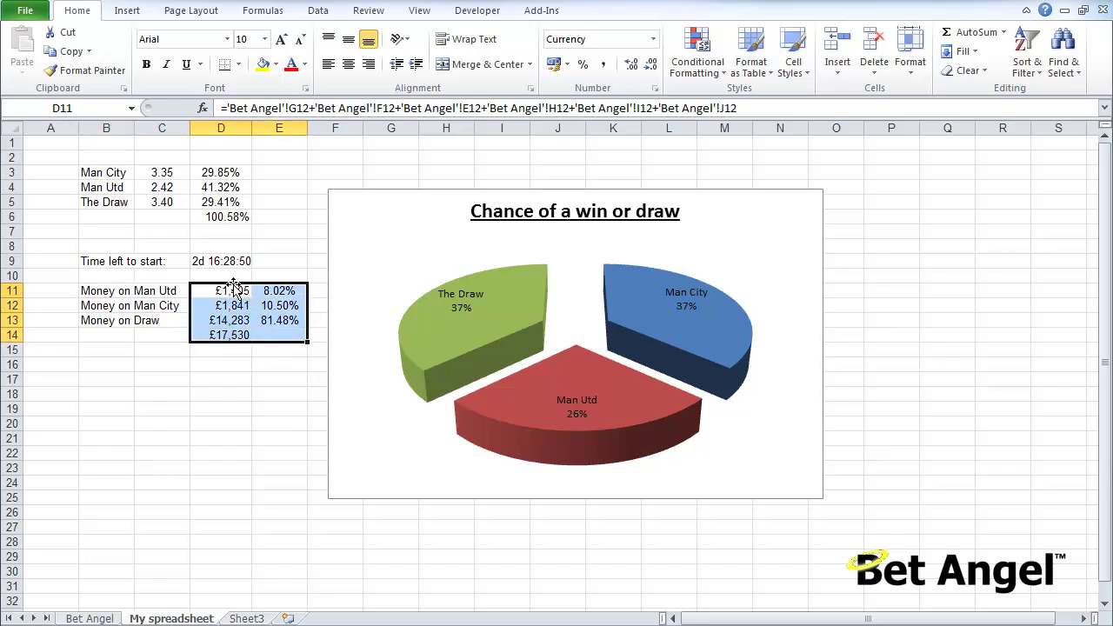
# Step: Move the money amounts and shares from D11:E14 to C11:D14 and insert a 3-D pie chart of B11:C13
pyautogui.moveTo(233, 287); pyautogui.dragTo(187, 292)
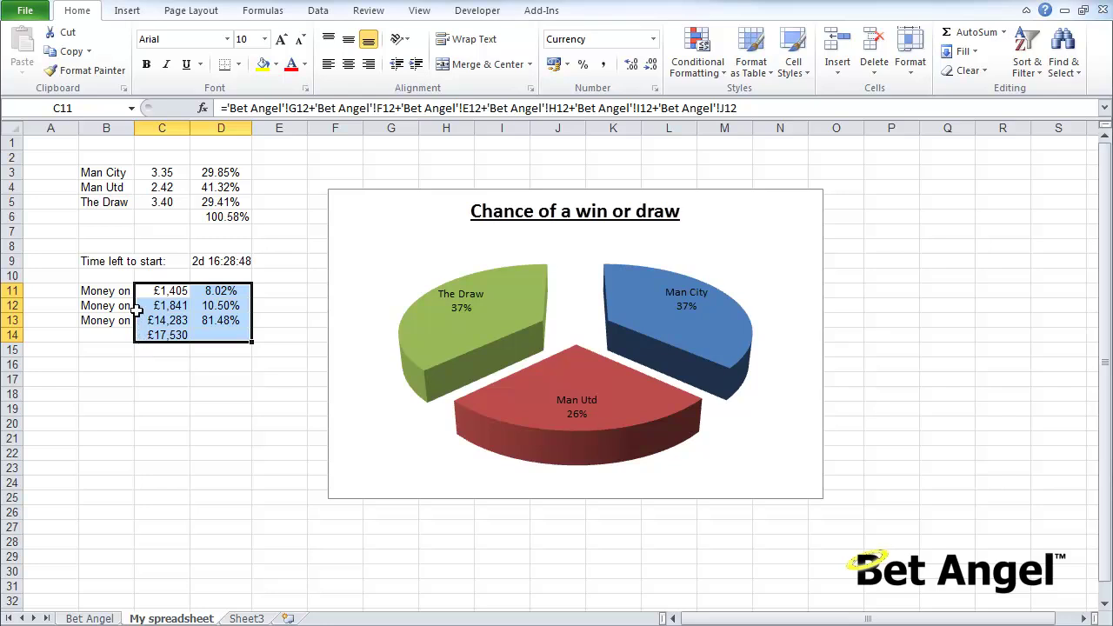
pyautogui.moveTo(119, 292); pyautogui.dragTo(154, 320)
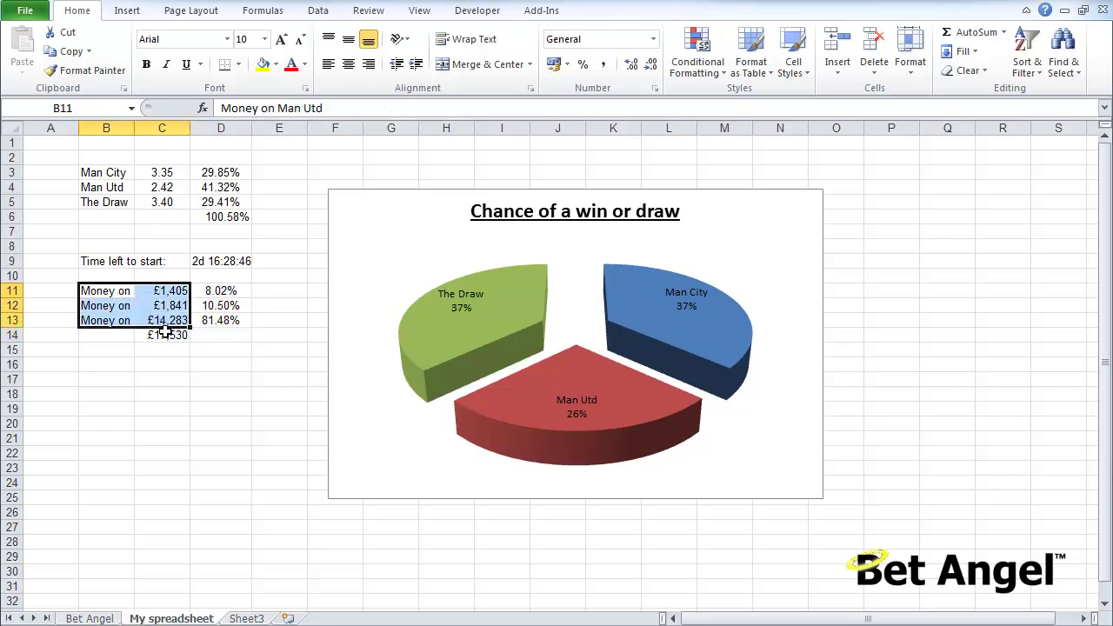
pyautogui.click(138, 12)
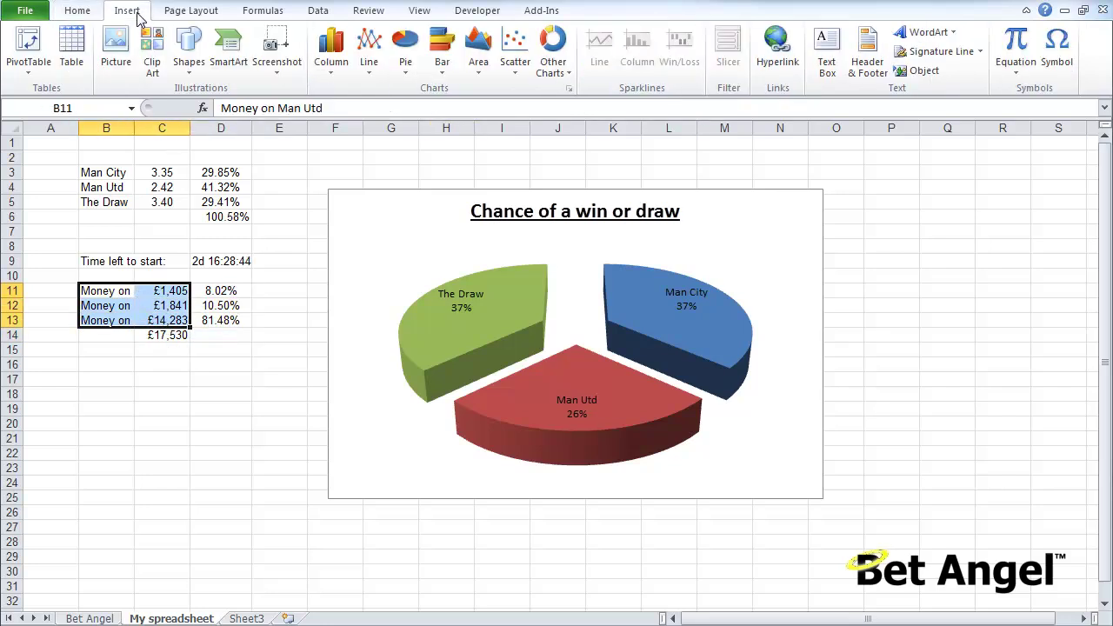
pyautogui.click(407, 61)
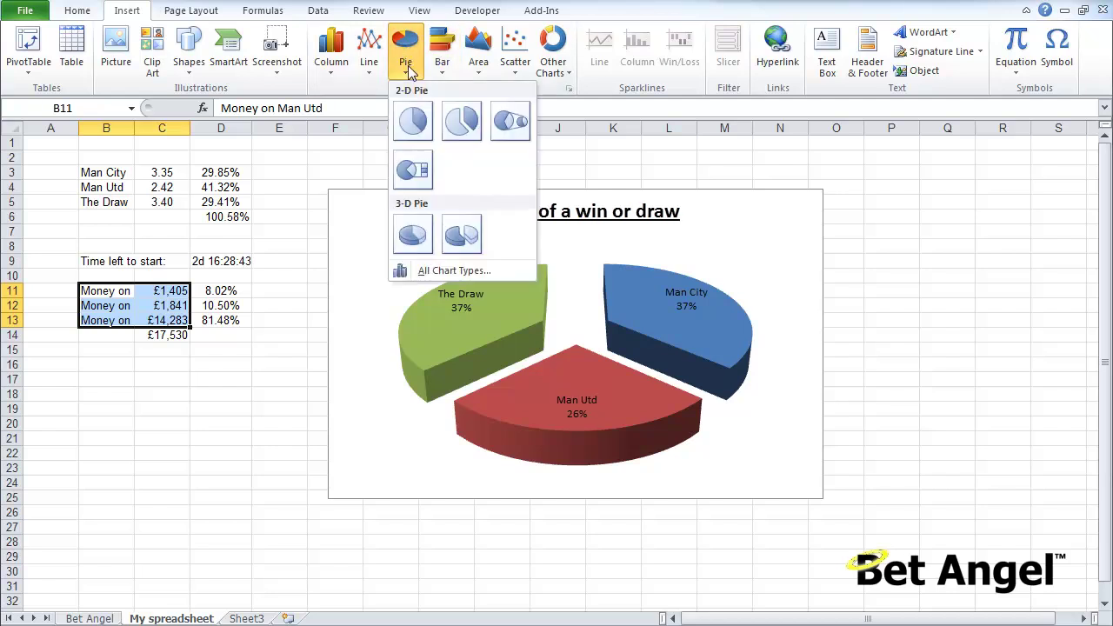
pyautogui.click(414, 233)
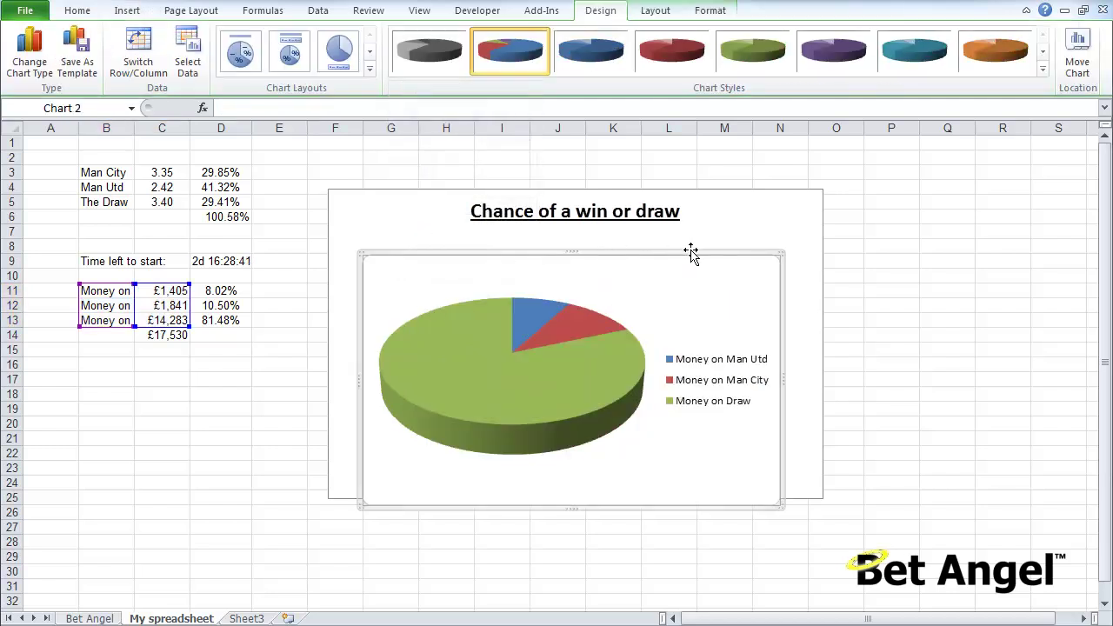
# Step: Shrink and arrange both pie charts, placing the money chart beside the data and the win-or-draw chart diagonally below it without overlap
pyautogui.moveTo(691, 252); pyautogui.dragTo(947, 316)
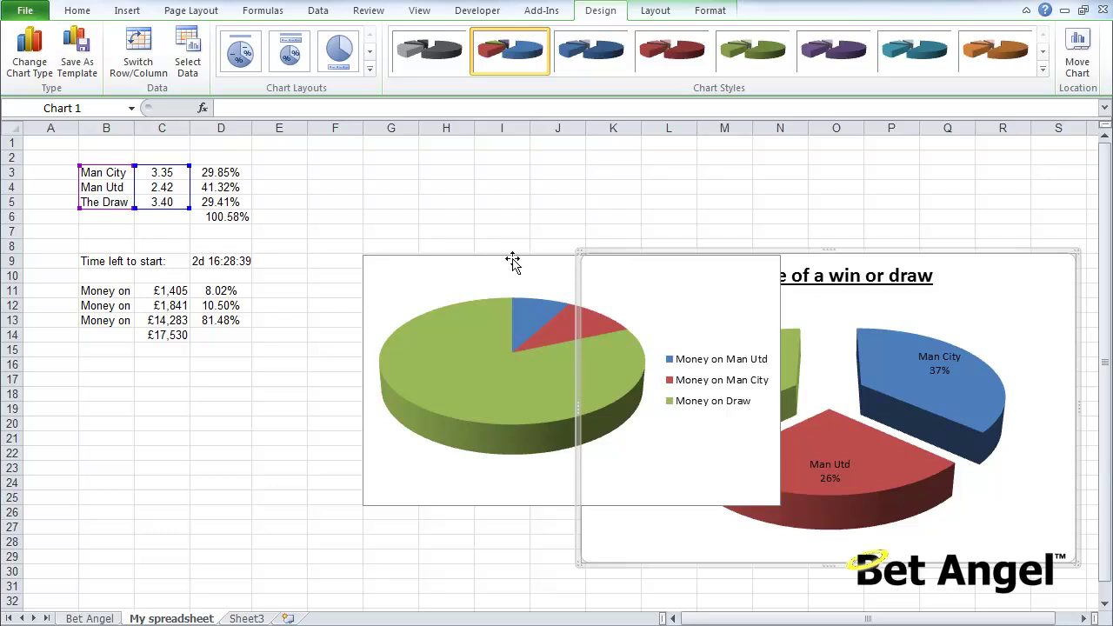
pyautogui.moveTo(511, 258); pyautogui.dragTo(474, 161)
pyautogui.moveTo(724, 406); pyautogui.dragTo(709, 383)
pyautogui.click(902, 255)
pyautogui.moveTo(1074, 253); pyautogui.dragTo(934, 319)
pyautogui.moveTo(945, 342); pyautogui.dragTo(963, 334)
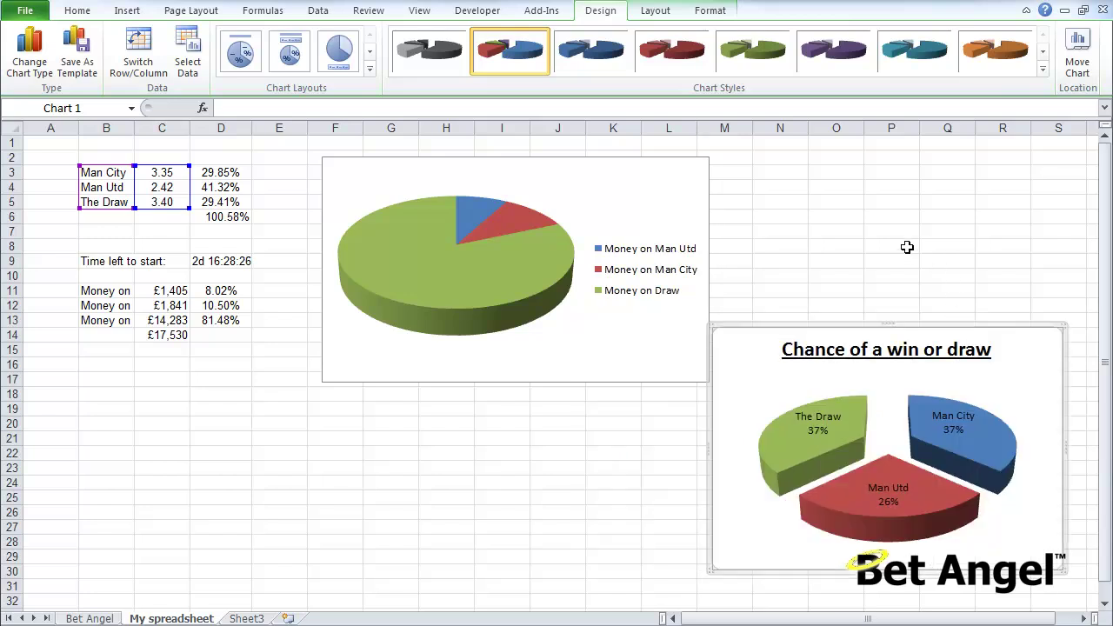
# Step: Give the money pie chart the layout with percentage labels and a legend above the pie, and remove its chart title
pyautogui.click(510, 254)
pyautogui.click(288, 56)
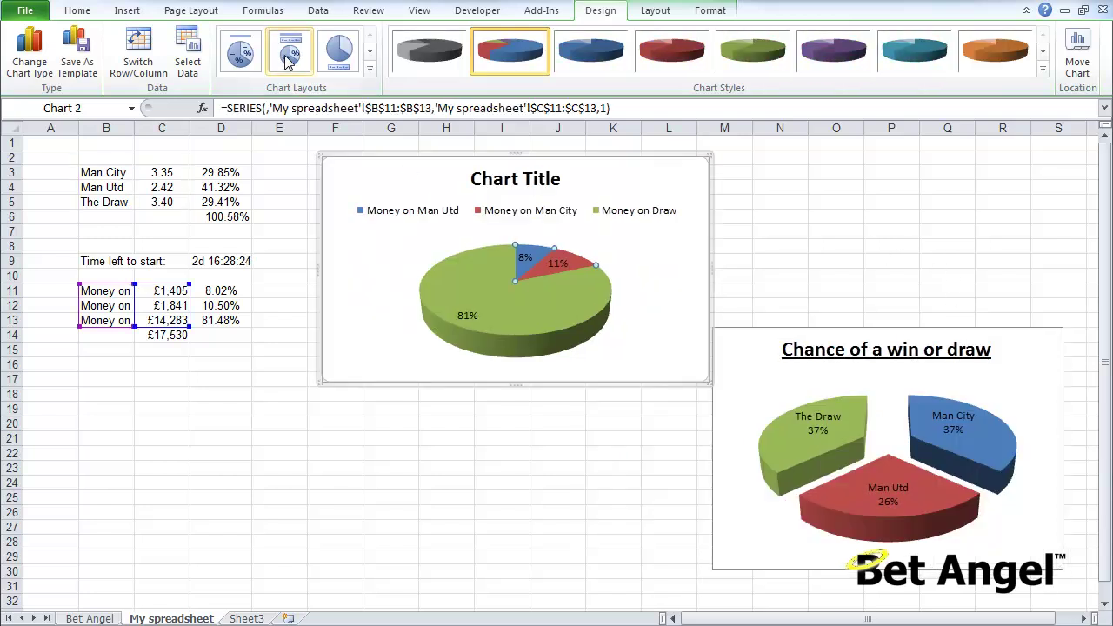
pyautogui.click(555, 178)
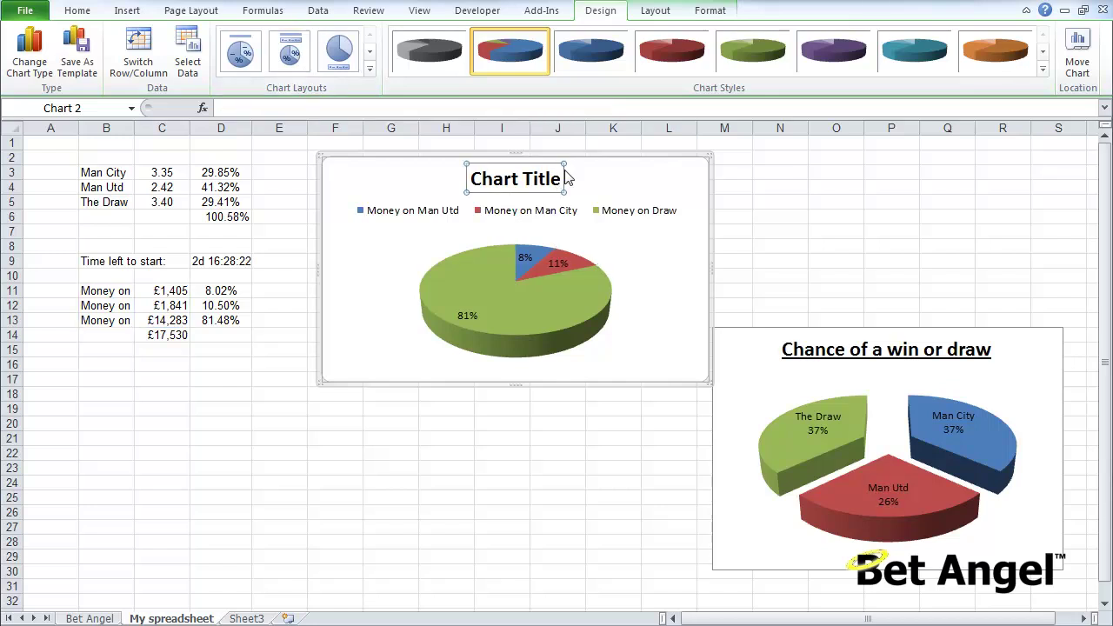
pyautogui.press('Delete')
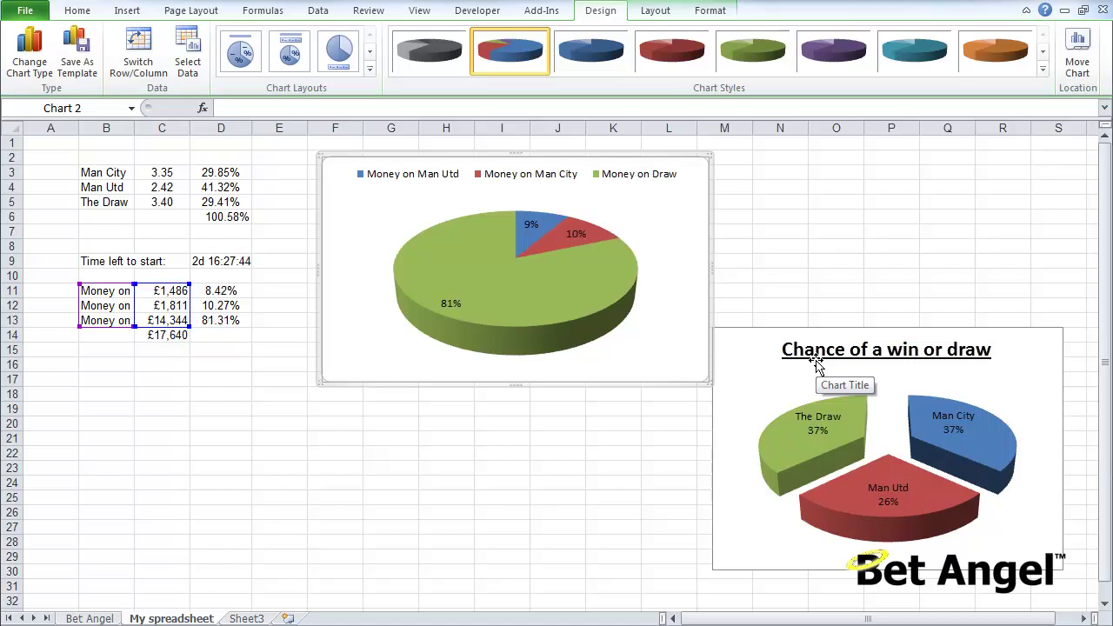
pyautogui.click(458, 457)
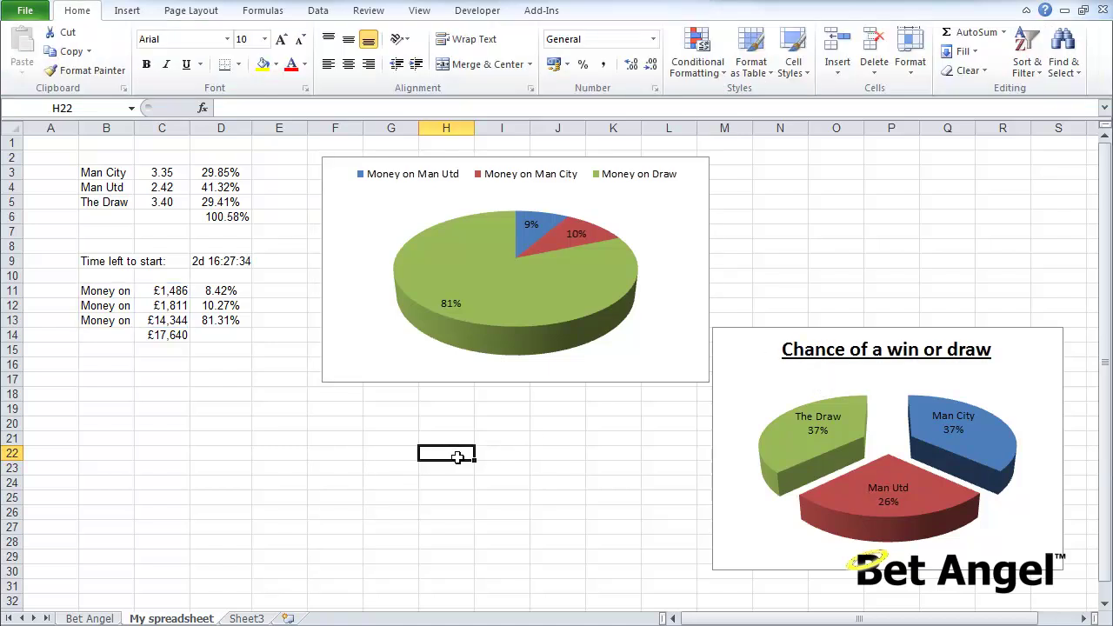
# Step: Compare the live market data on the Bet Angel sheet with the figures and pie charts on My spreadsheet
pyautogui.hotkey('ctrl', 'pageup')
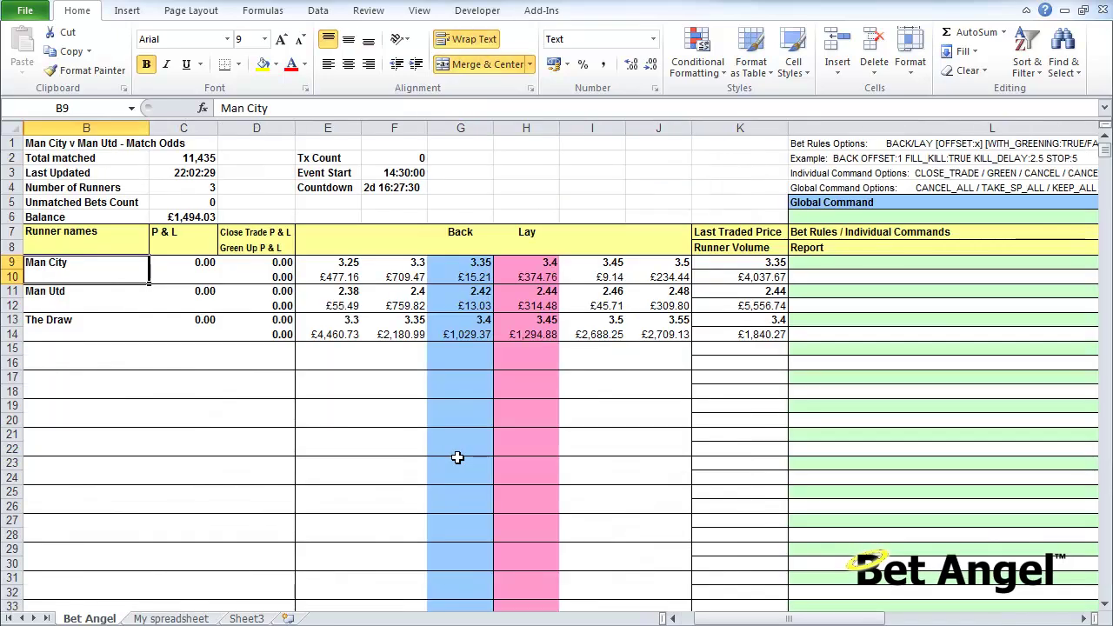
pyautogui.hotkey('ctrl', 'pagedown')
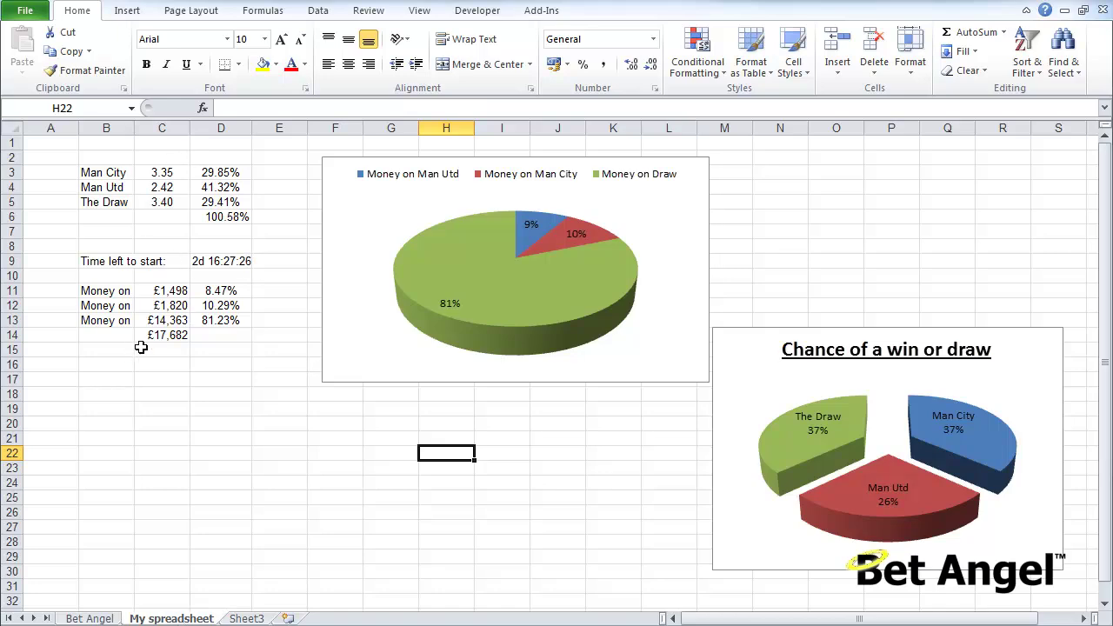
pyautogui.hotkey('ctrl', 'pageup')
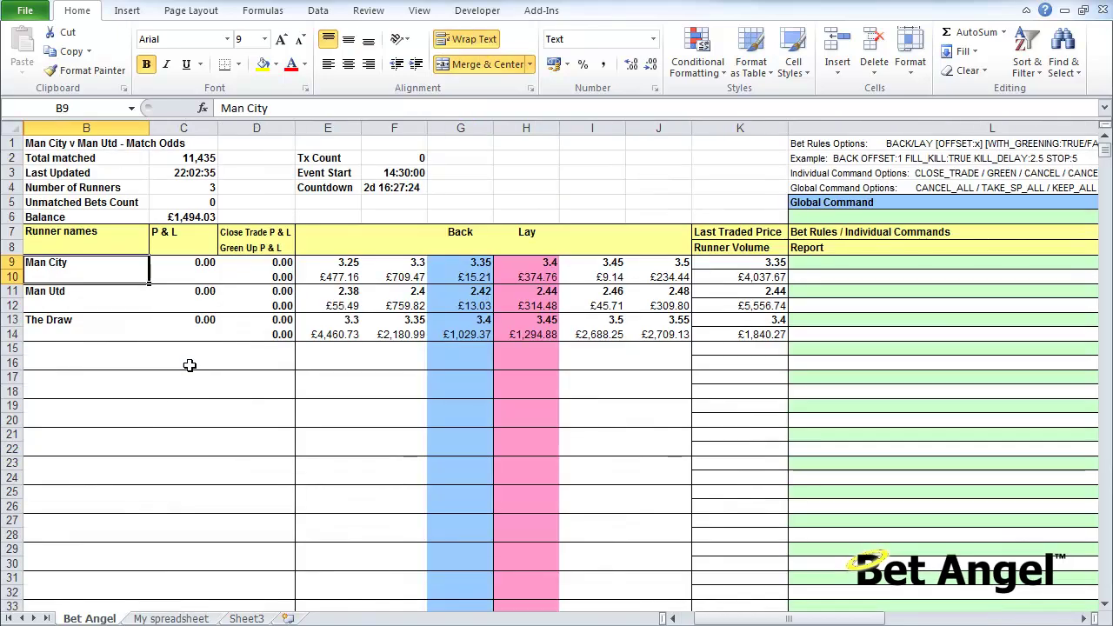
pyautogui.hotkey('ctrl', 'pagedown')
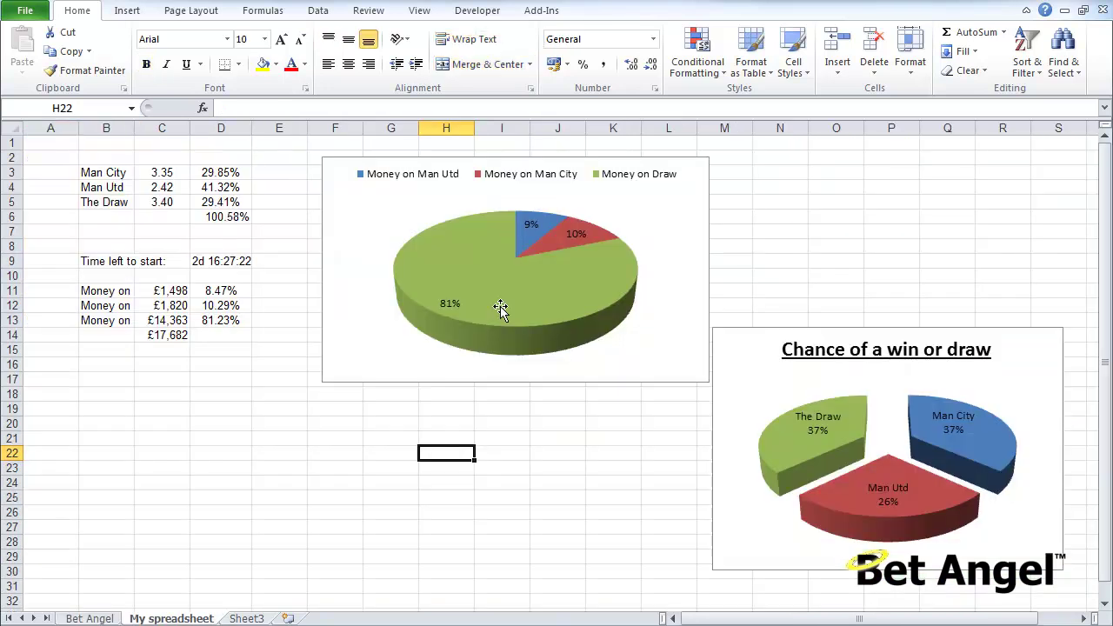